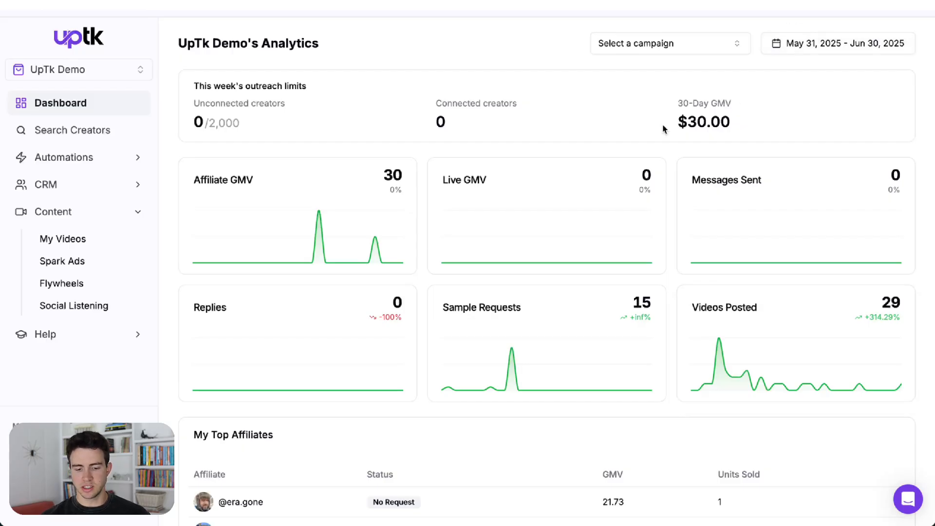
Step: Open the My Bots page under Automations
scroll(551, 141, "down", 1)
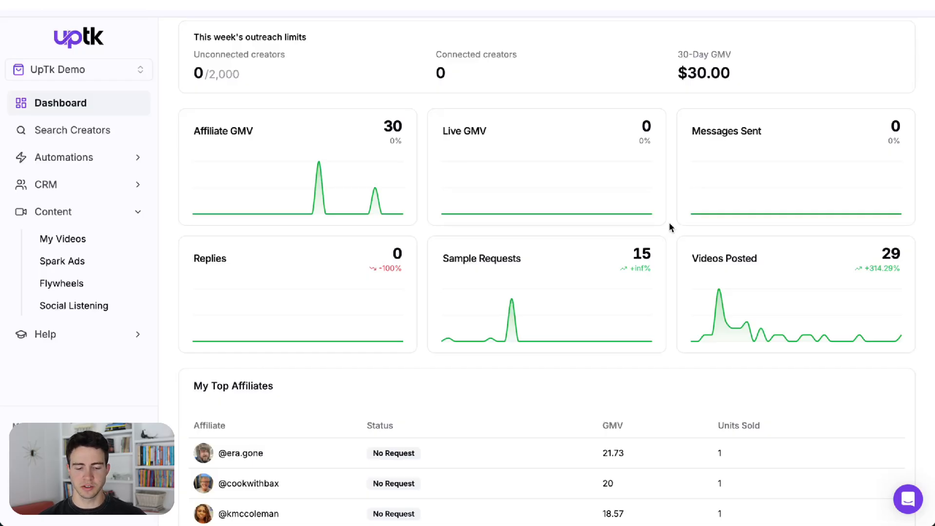
left_click(103, 158)
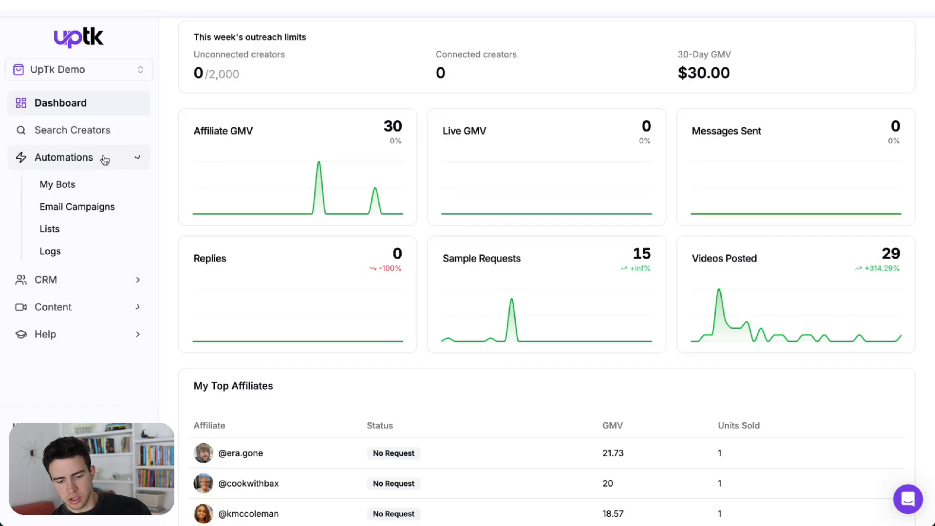
left_click(109, 189)
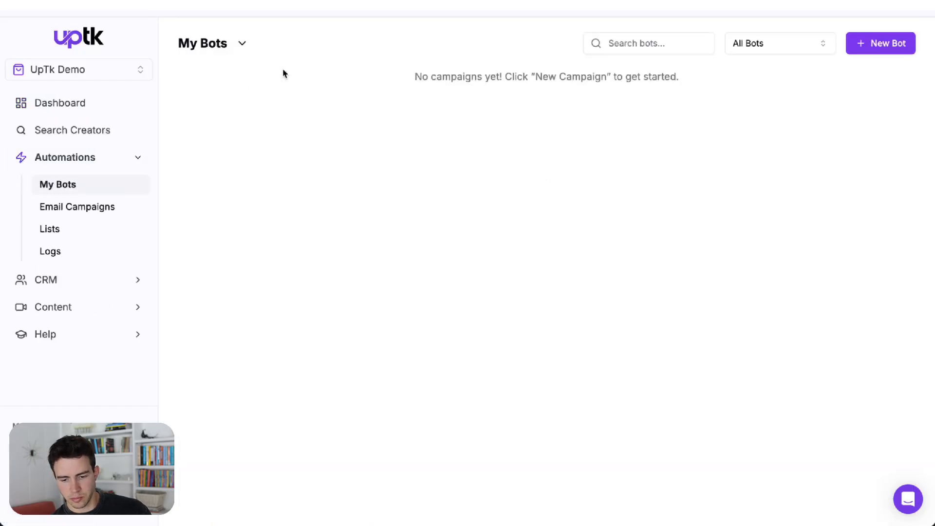
Step: Start a new bot and title the campaign "Outreach"
left_click(870, 49)
left_click(226, 154)
type("Outreach")
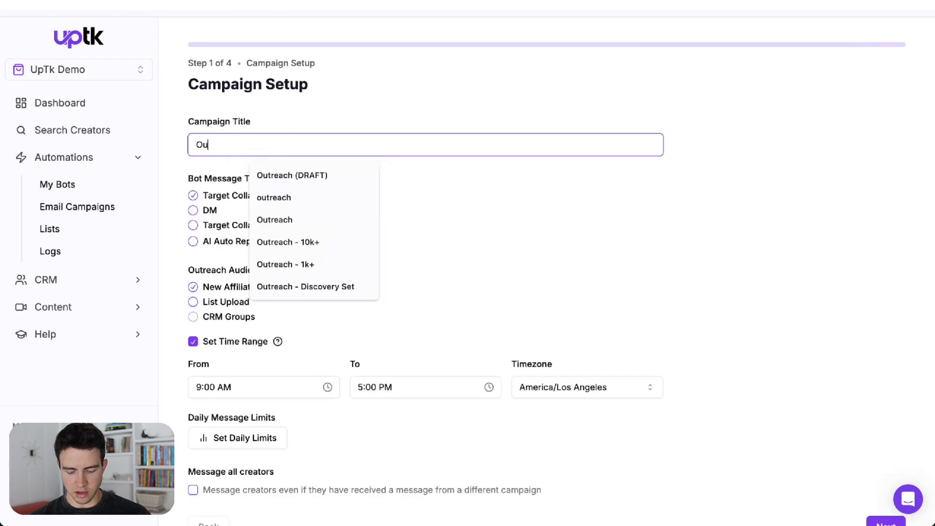
left_click(450, 205)
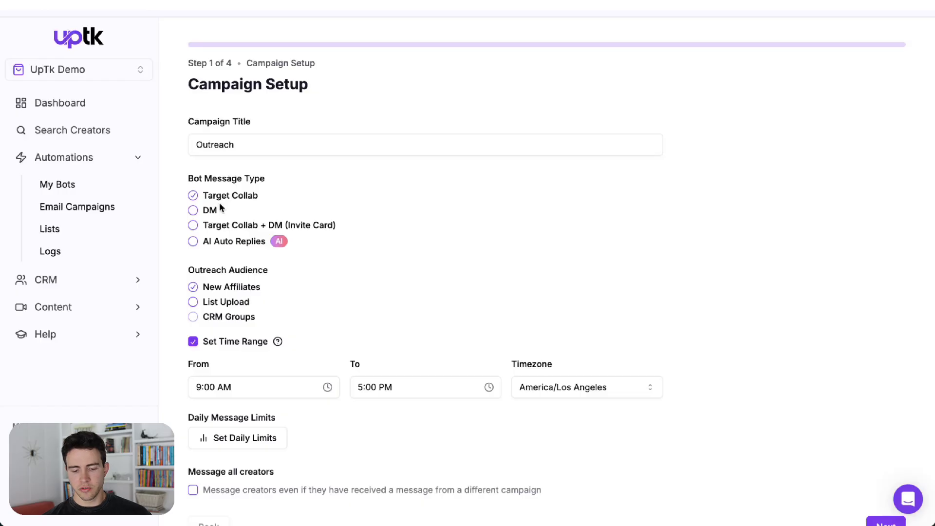
Step: Set the bot message type to Target Collab + DM (Invite Card) and continue to the filters step
left_click(220, 228)
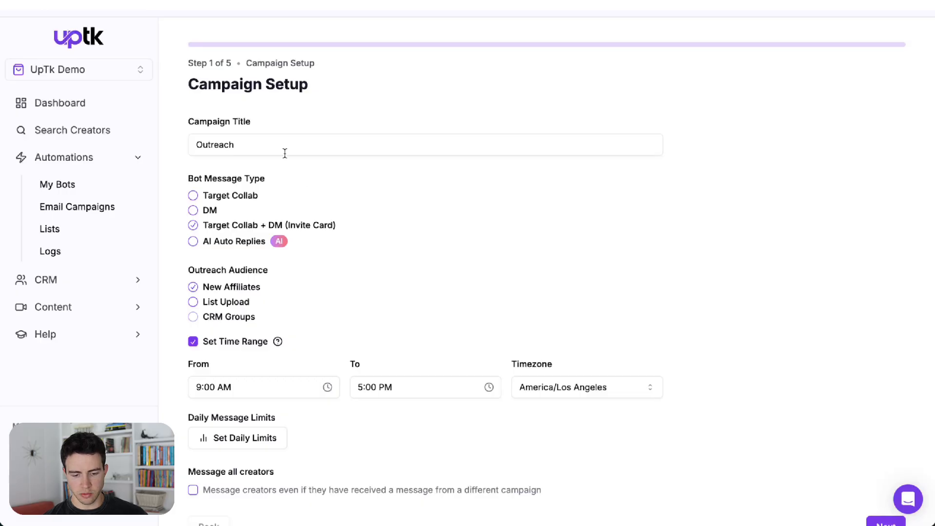
scroll(333, 292, "down", 1)
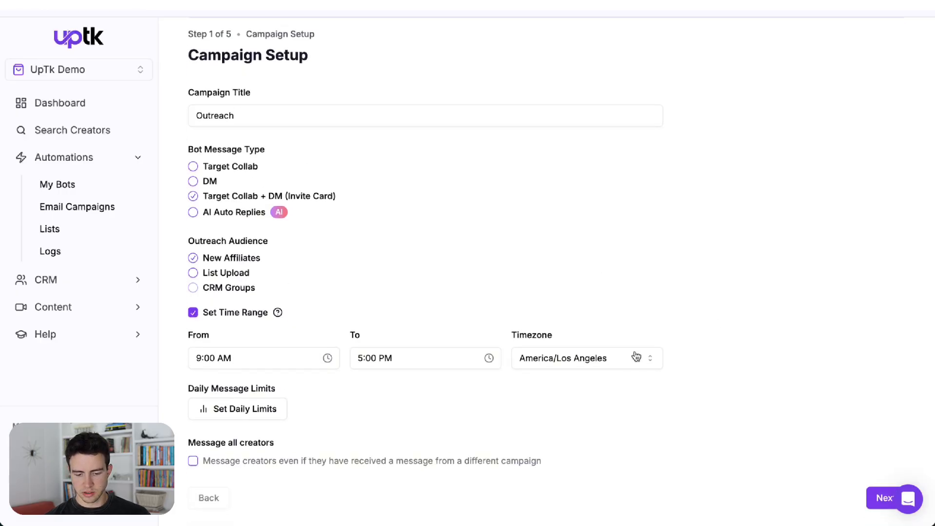
scroll(637, 357, "down", 1)
left_click(888, 453)
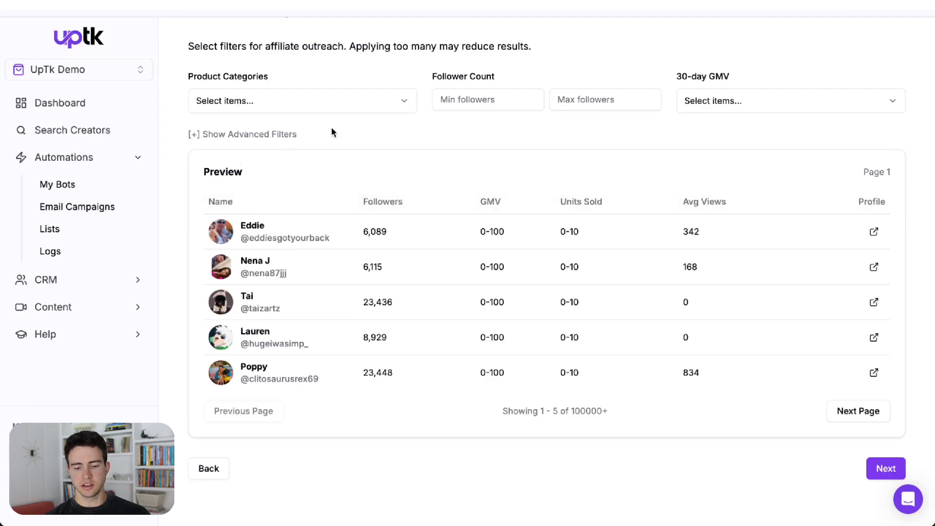
Step: Show the advanced filters and choose $1K-$10K and $10K+ as the 30-day GMV ranges
left_click(233, 137)
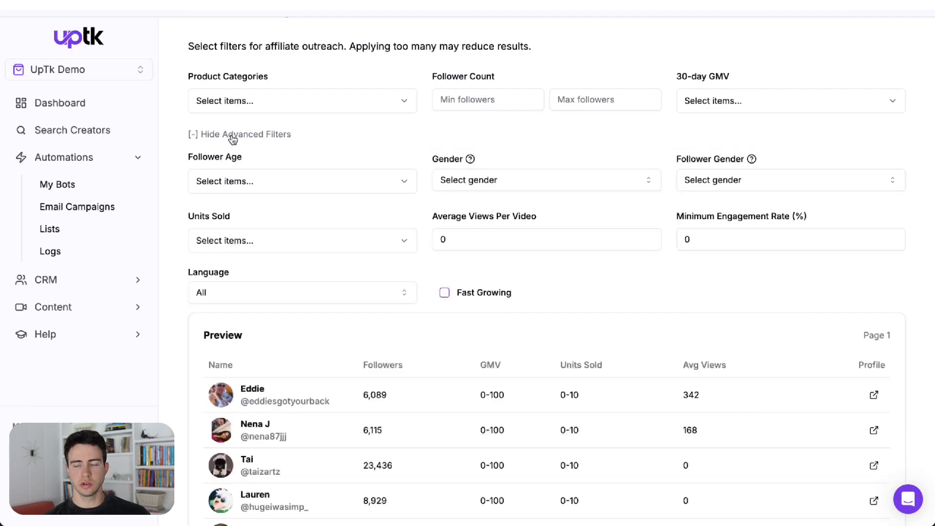
left_click(708, 95)
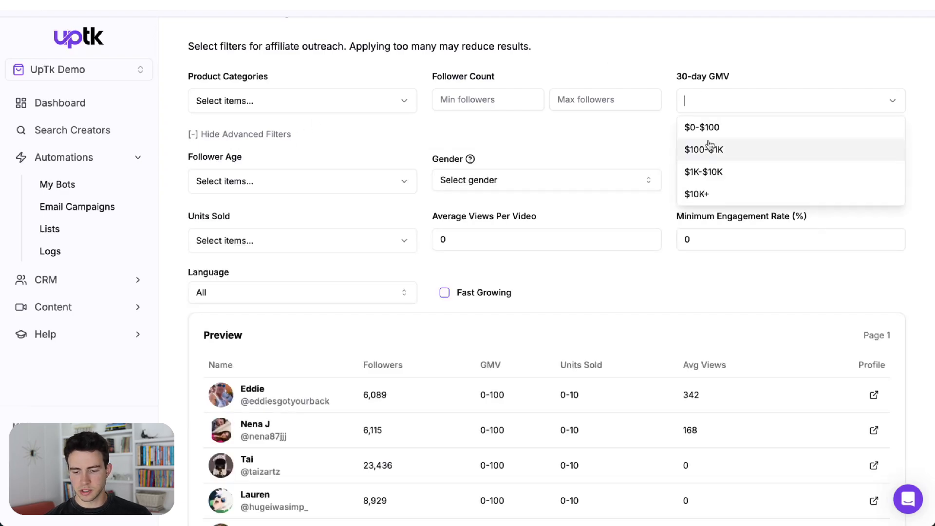
left_click(708, 169)
left_click(710, 174)
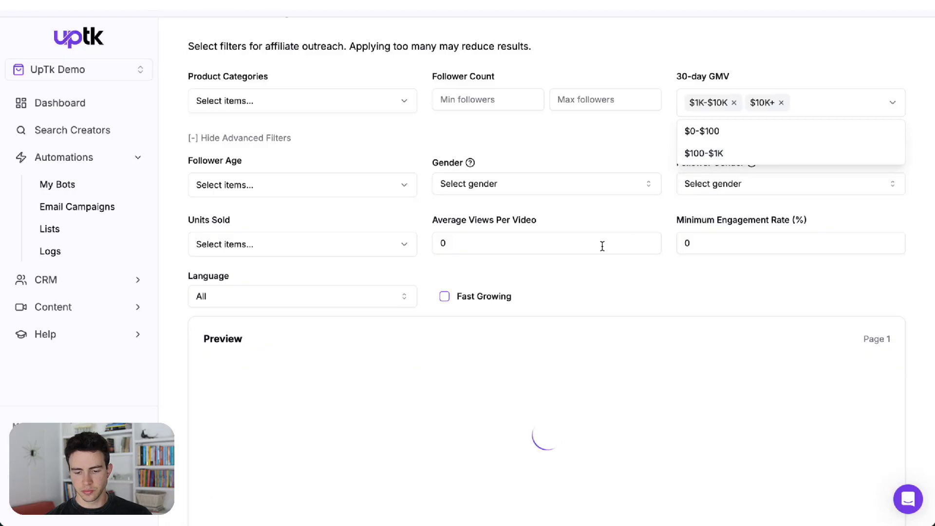
Step: Set the minimum average views per video to 500
left_click(573, 239)
key("BackSpace")
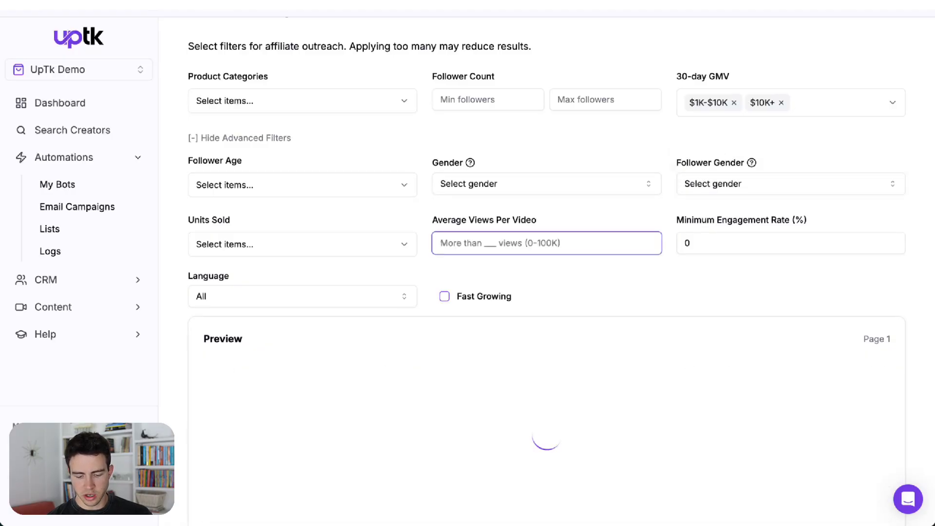
type("500")
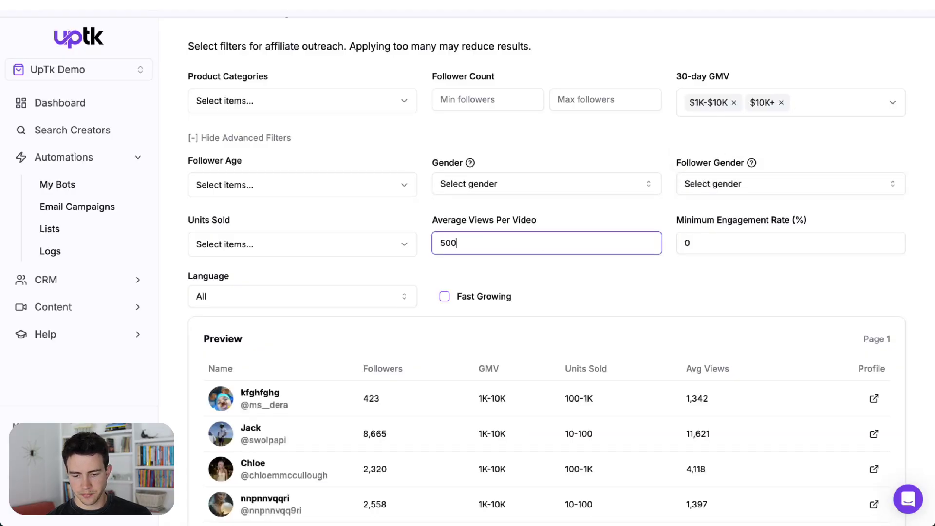
Step: Add Health as a product category filter
left_click(295, 108)
scroll(291, 192, "down", 1)
scroll(291, 191, "down", 1)
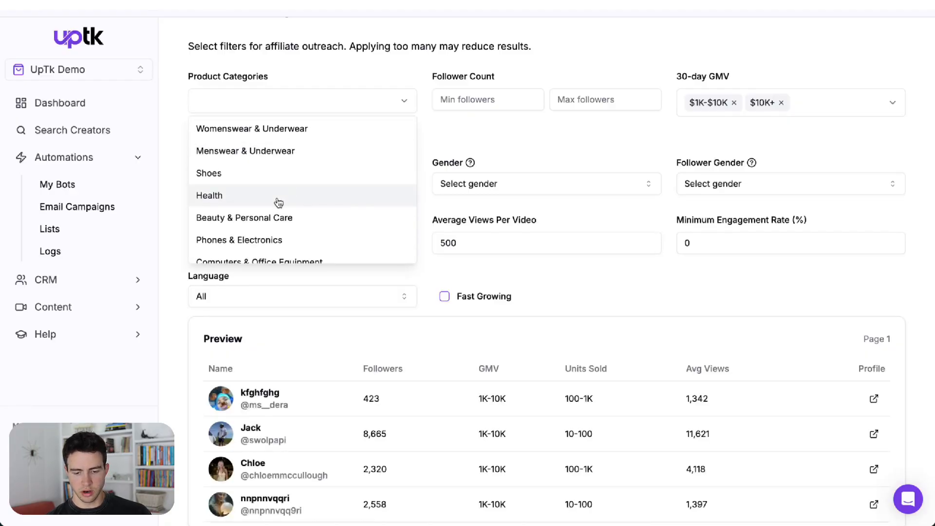
left_click(278, 201)
left_click(427, 80)
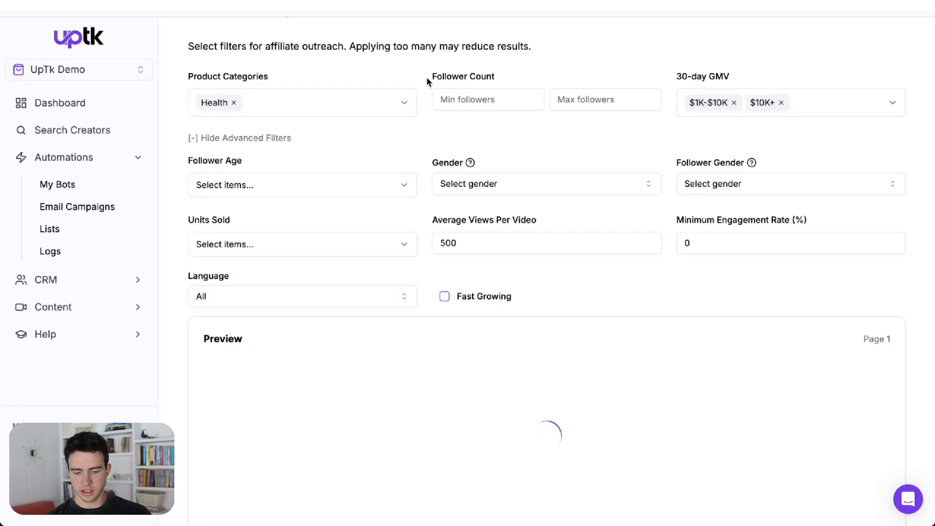
Step: Review the filtered creator preview and continue to the product step
scroll(427, 78, "down", 3)
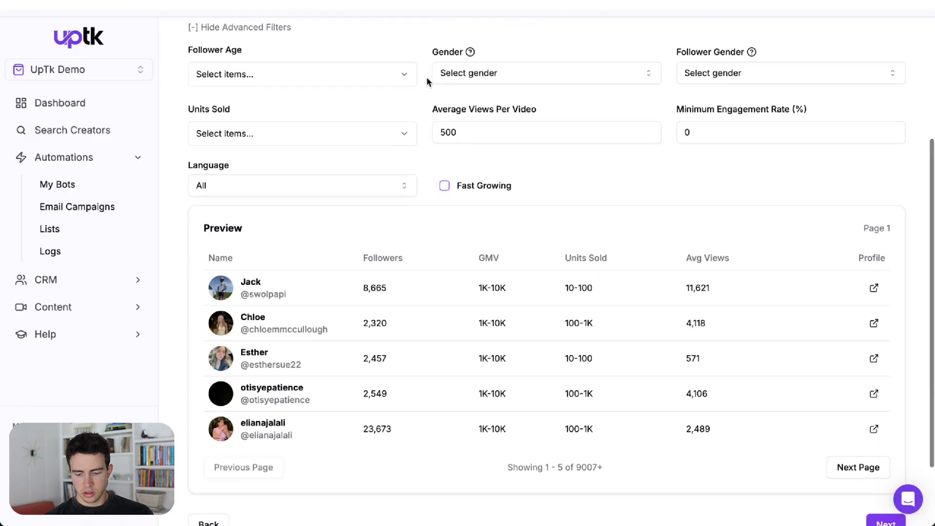
left_click_drag(591, 467, 577, 467)
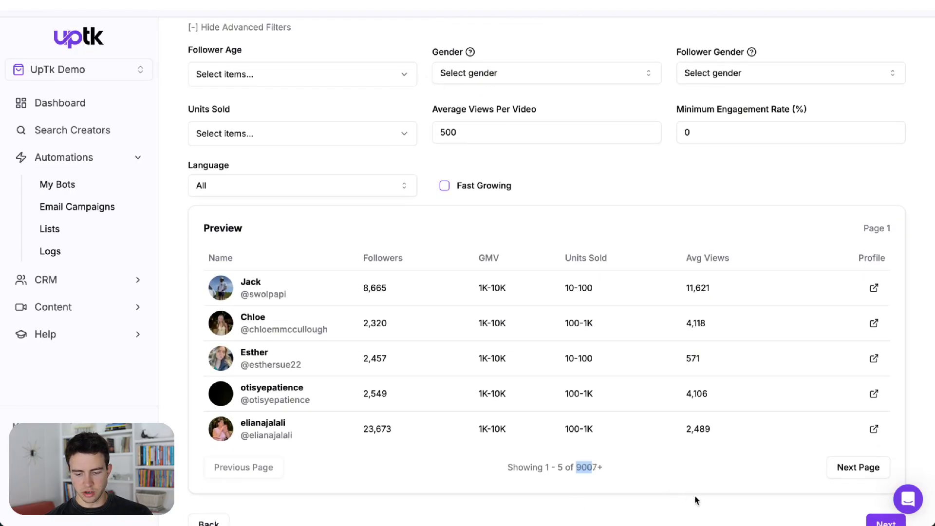
scroll(692, 497, "down", 2)
left_click(887, 444)
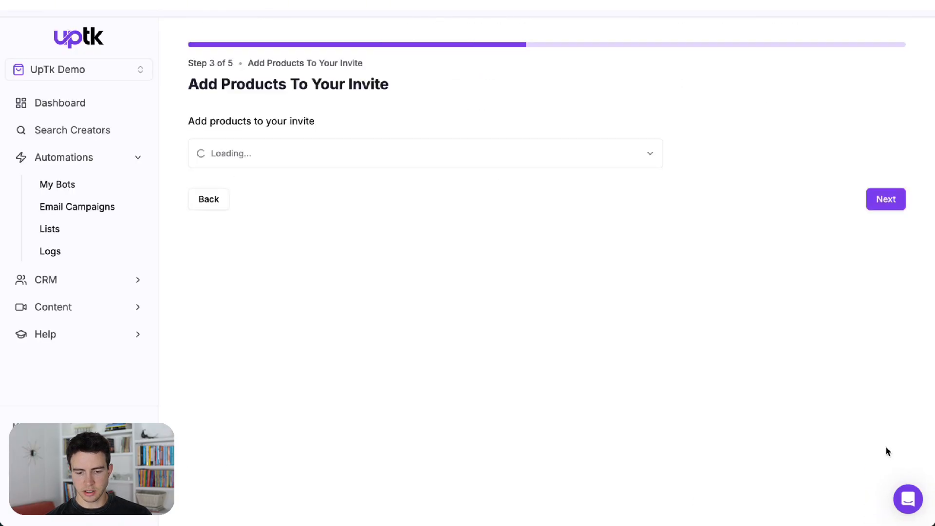
Step: Add the Telesin Silicon Magnetic Neck Phone Mount Holder to the invite with a 20% commission
left_click(236, 164)
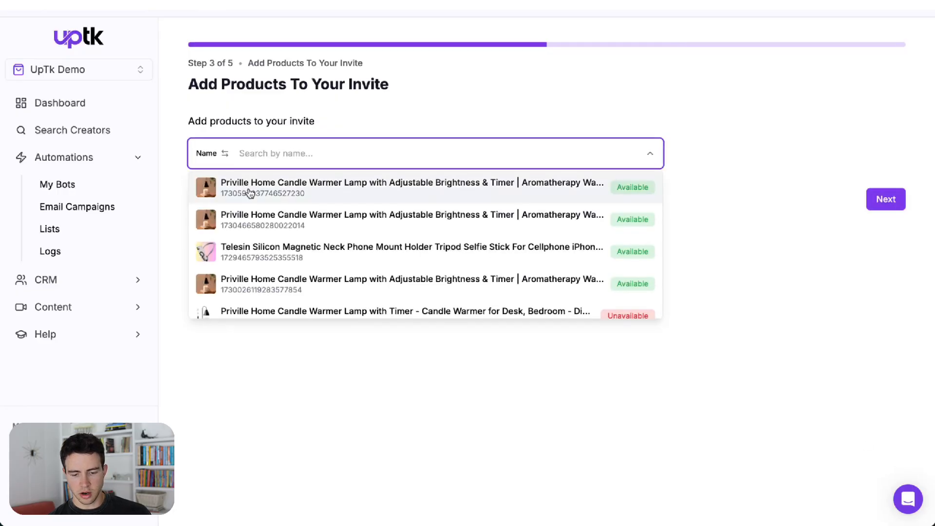
left_click(251, 246)
left_click(585, 200)
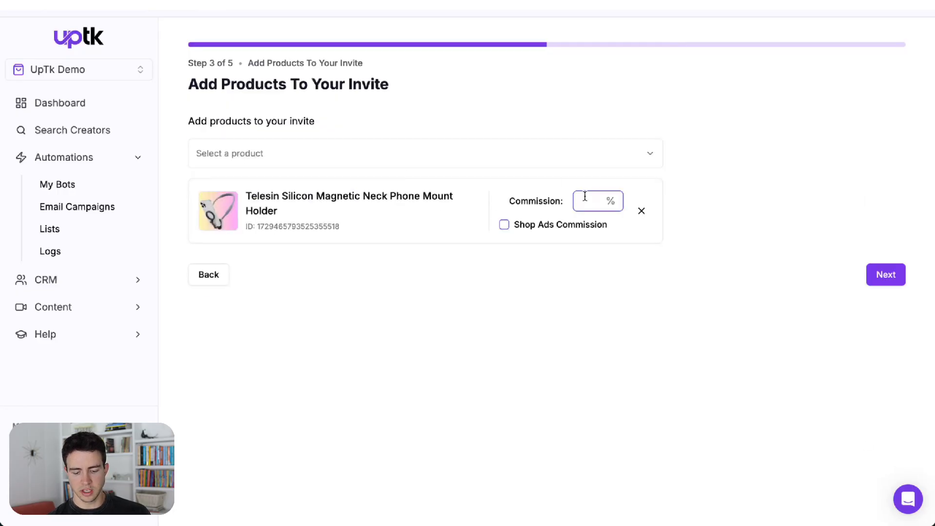
type("20")
Step: Enable Shop Ads Commission at 15% and continue to the invite details
left_click(567, 223)
left_click(584, 229)
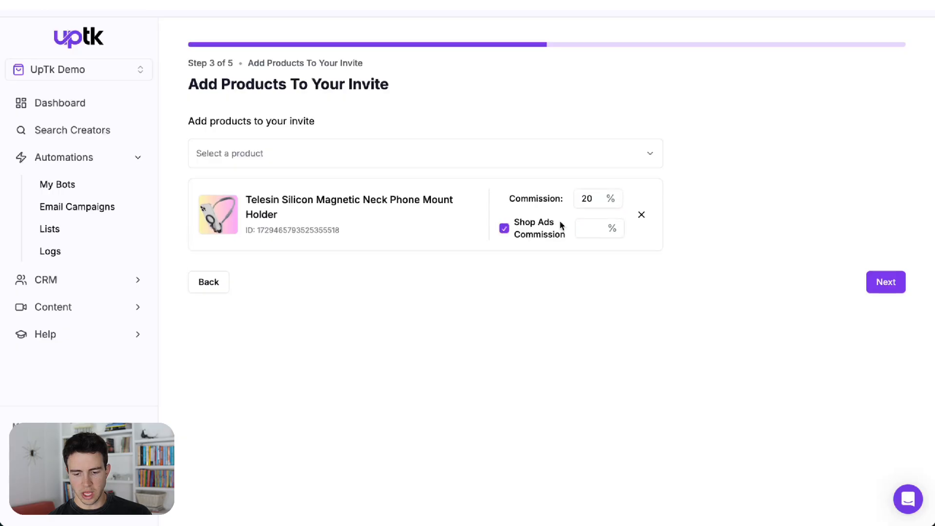
type("15")
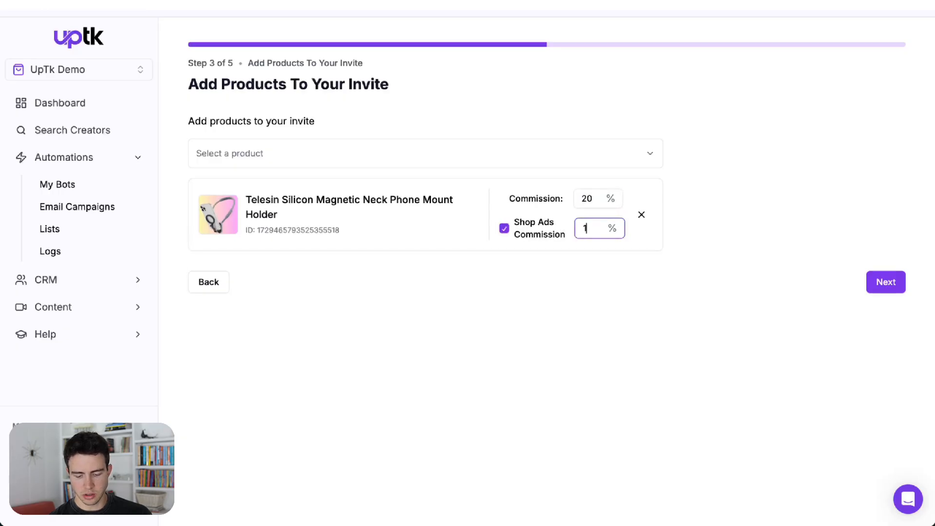
left_click(882, 282)
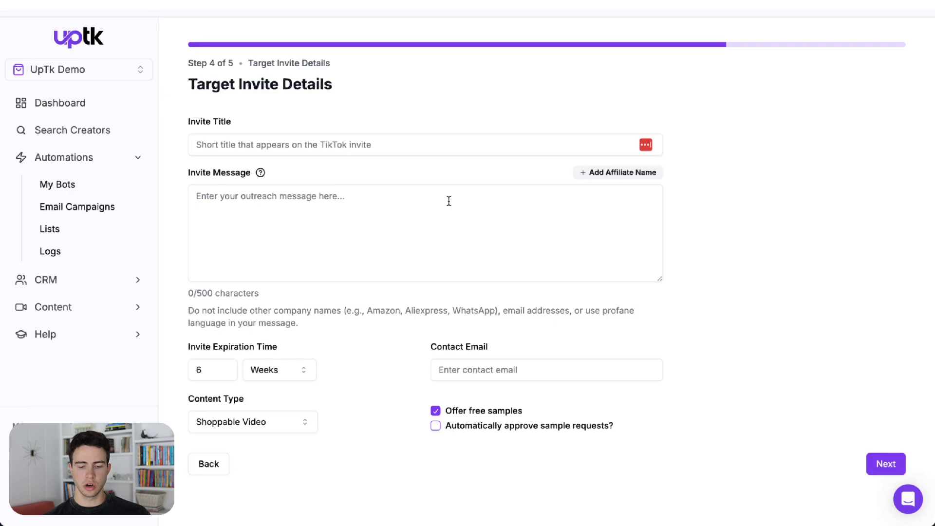
Step: Set the invite title to HOOK and write an invite message with separate HOOK, Body and CTA lines
left_click(375, 145)
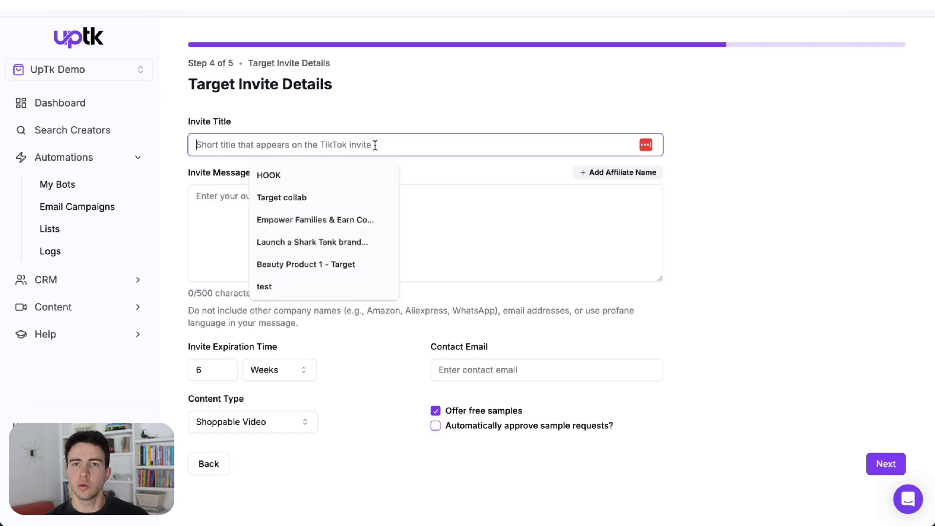
left_click(312, 175)
left_click(269, 211)
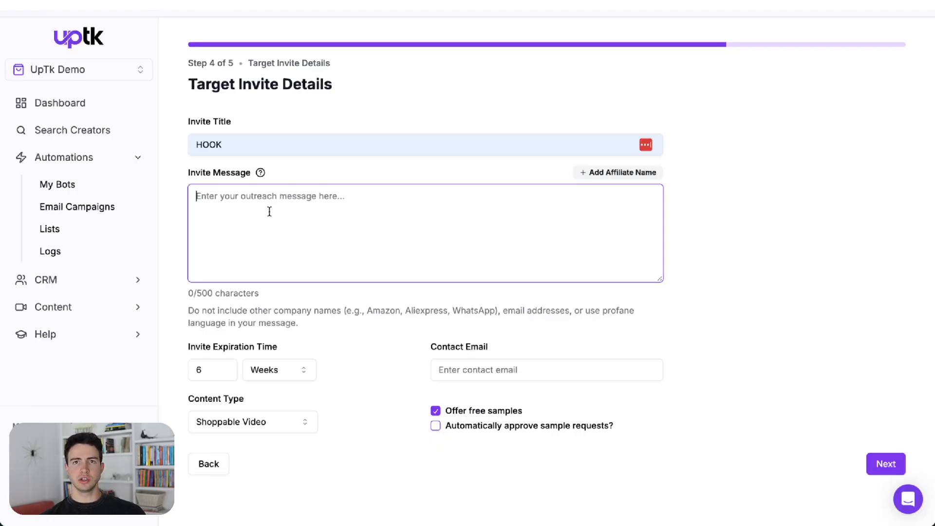
type("HOOK")
key("Return")
key("Return")
type("Body")
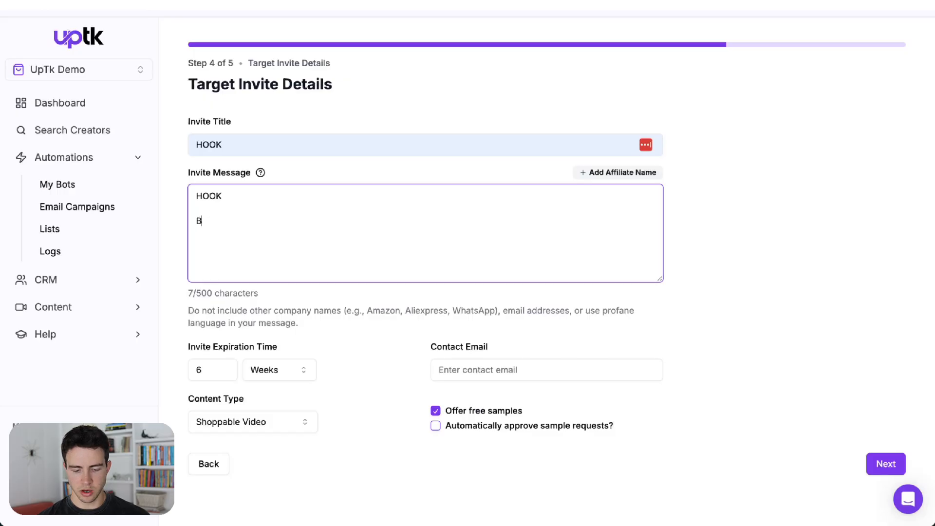
key("Return")
key("Return")
type("CTA")
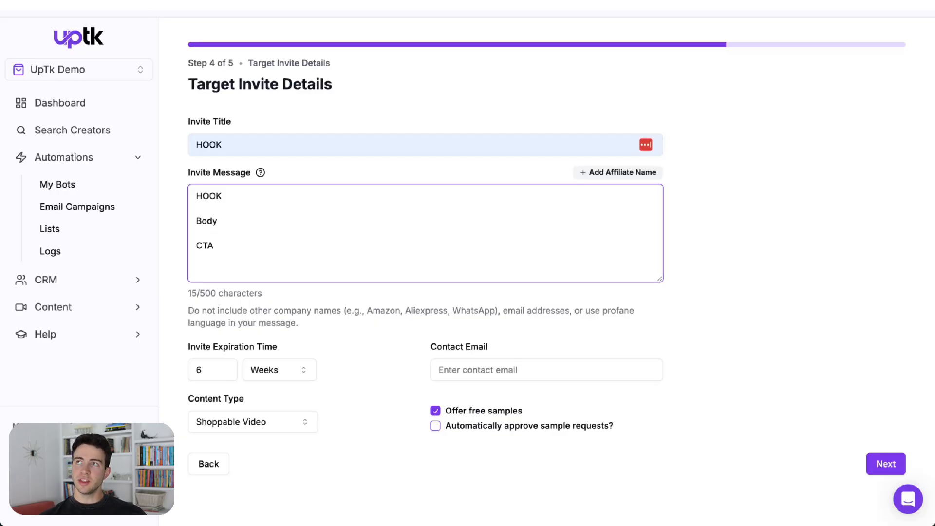
Step: Fill in the contact e-mail for the invite
left_click_drag(219, 250, 195, 250)
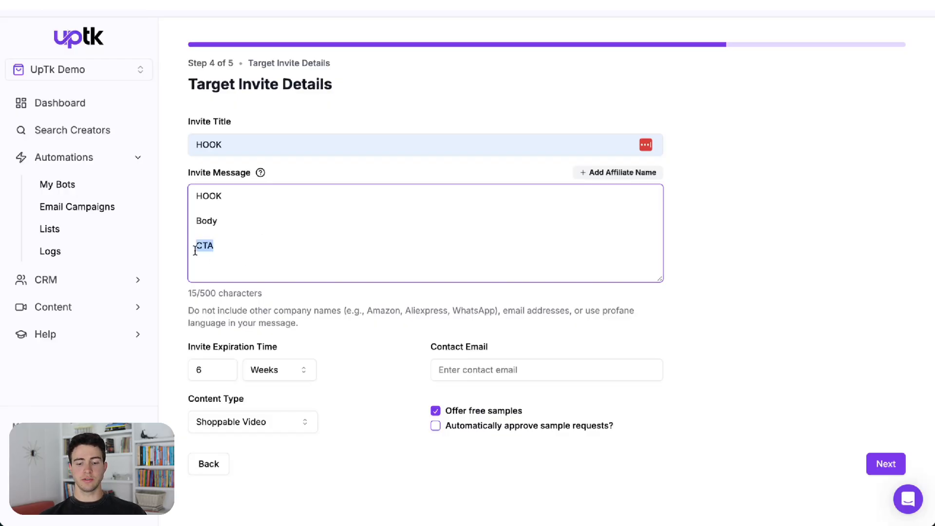
left_click(504, 379)
left_click(529, 400)
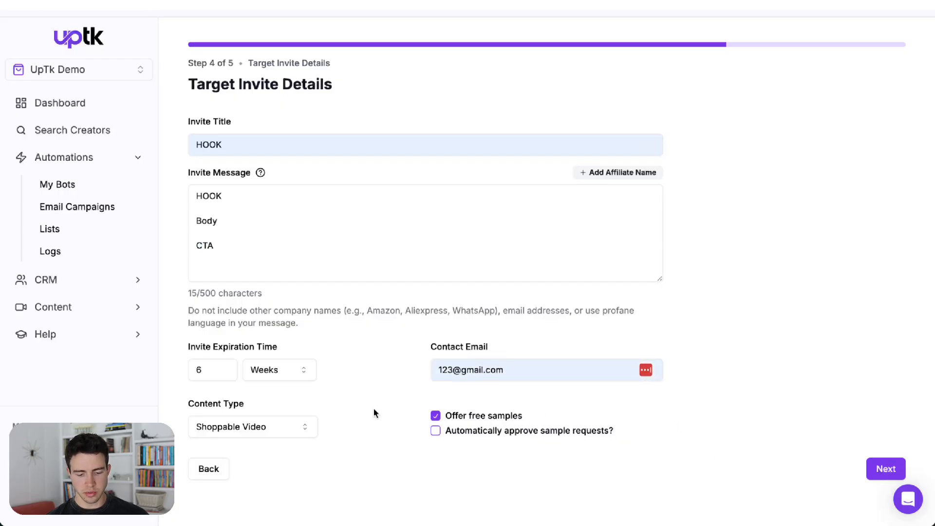
Step: Check the content type options and continue to the DM Messages step
left_click(282, 427)
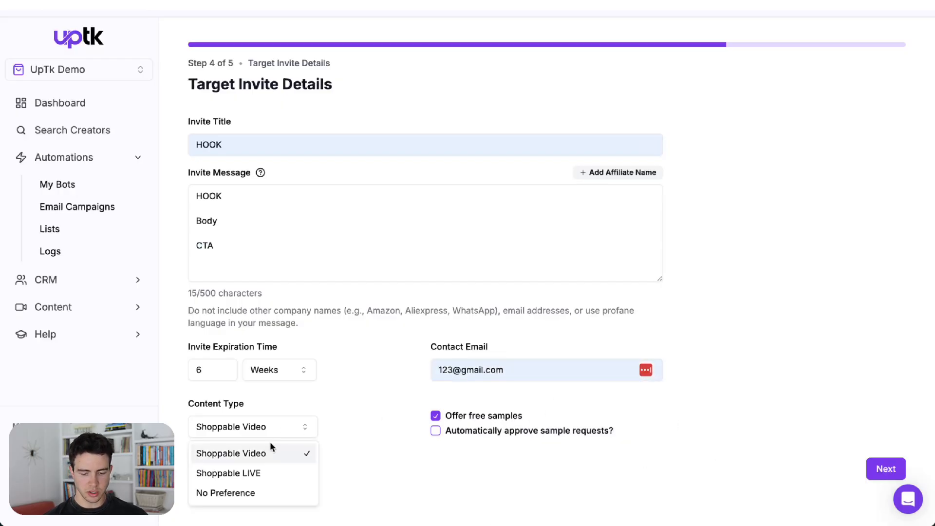
left_click(377, 452)
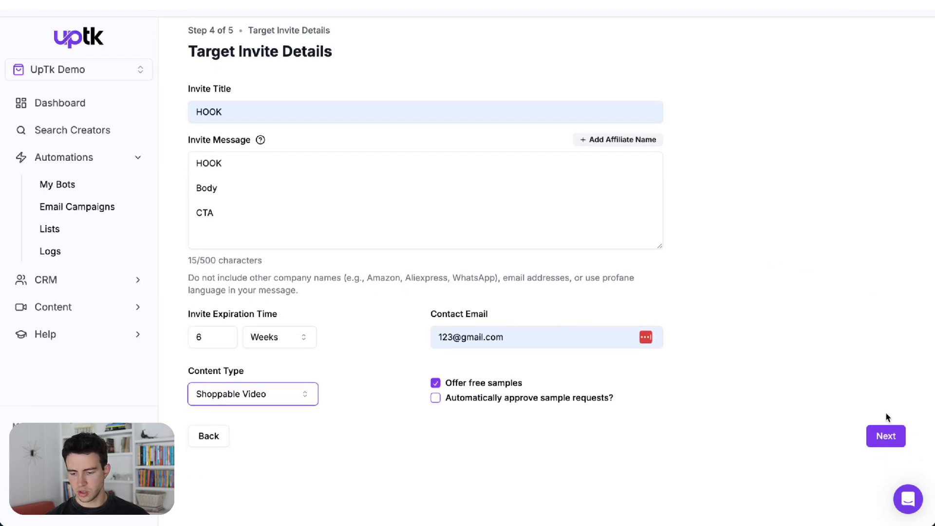
left_click(884, 436)
Step: Preview the TikTok DM invite card and close the preview
left_click_drag(417, 129, 608, 160)
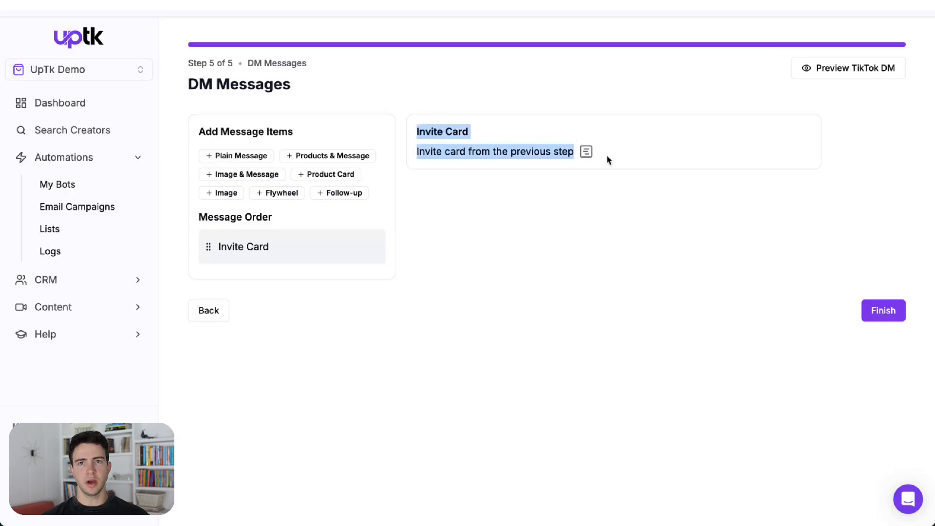
left_click(808, 70)
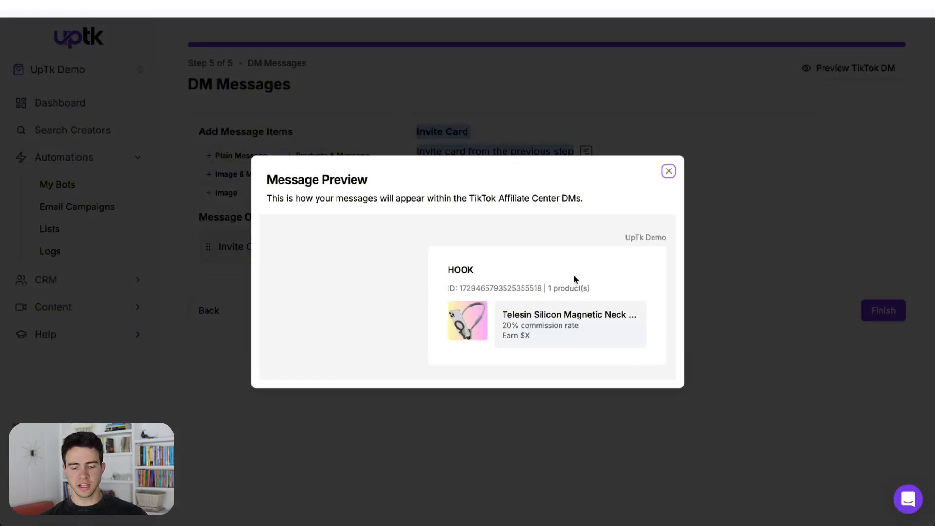
left_click_drag(496, 274, 451, 267)
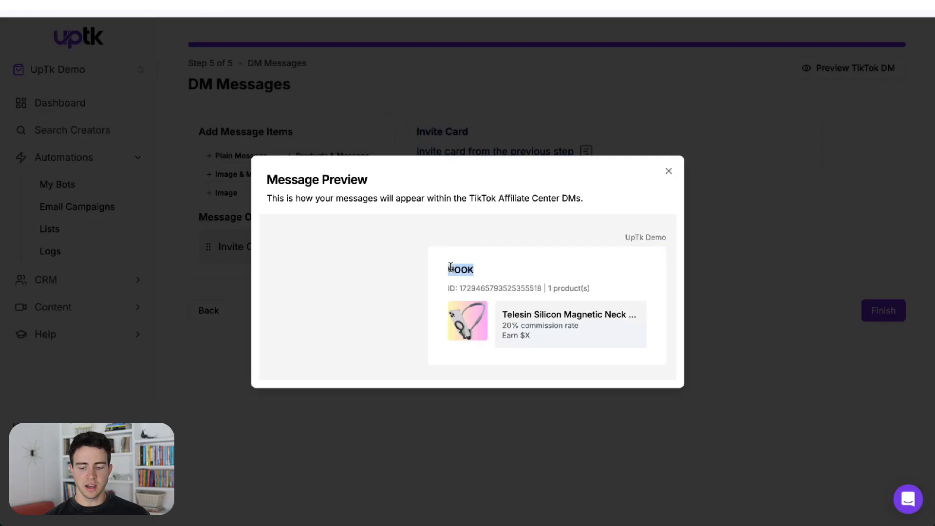
left_click(696, 104)
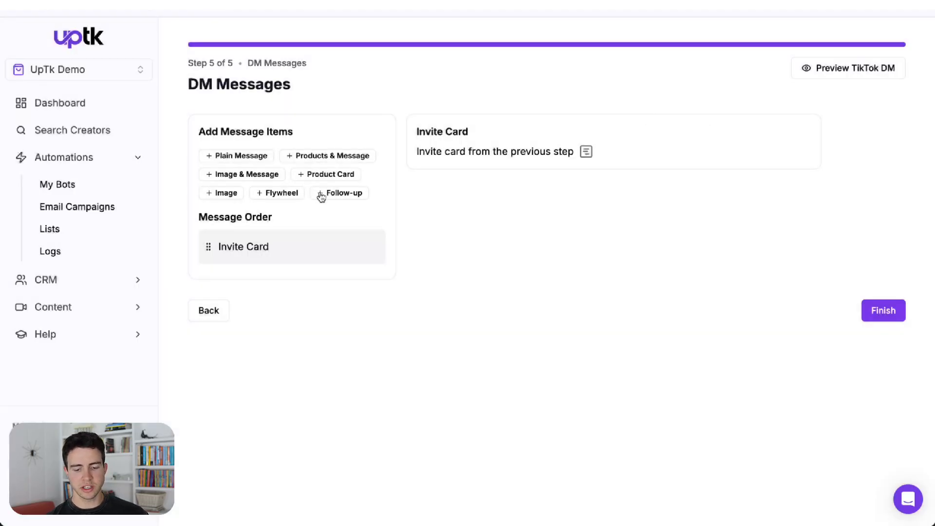
Step: Add a plain-message follow-up reading "Check in", sent if there is no response within 3 days
left_click(321, 196)
left_click(508, 312)
type("Check in")
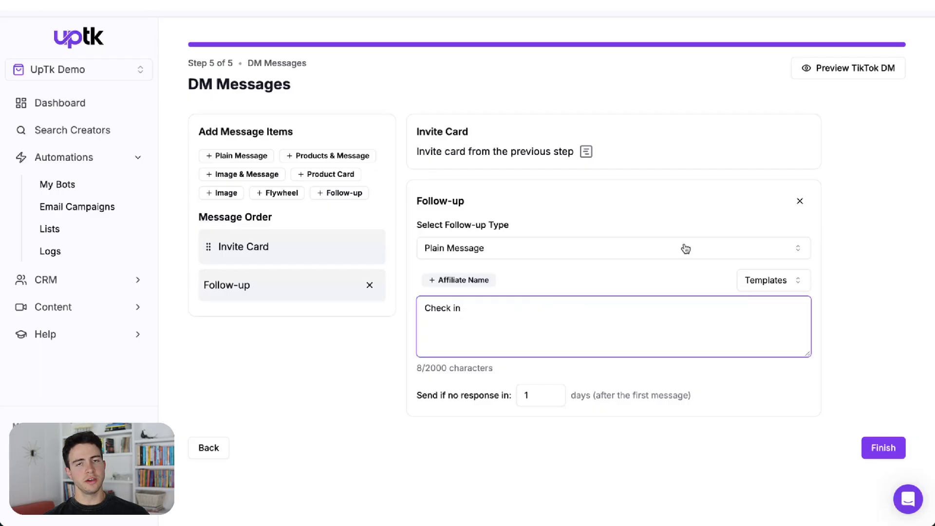
left_click(553, 392)
left_click(554, 393)
left_click(831, 234)
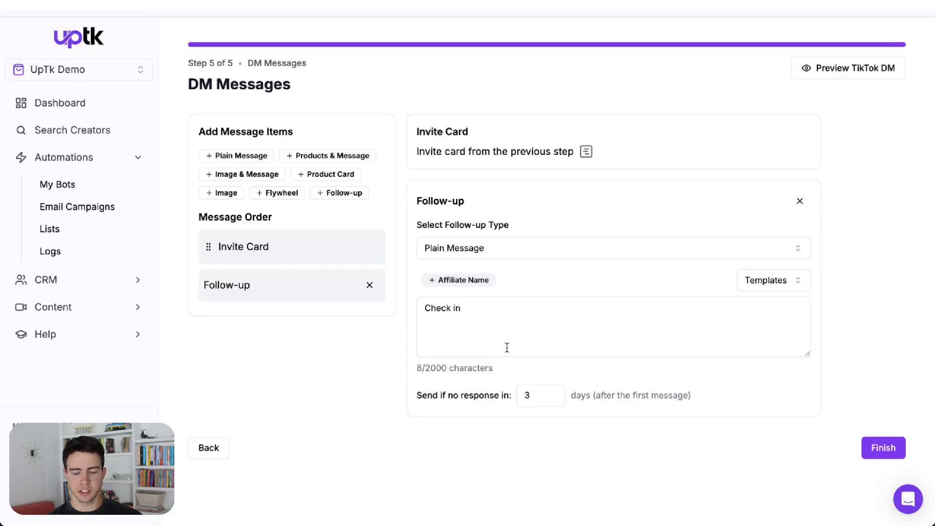
Step: Add a plain message after the invite card reading "Just sent the above TC"
left_click(241, 156)
scroll(478, 299, "down", 2)
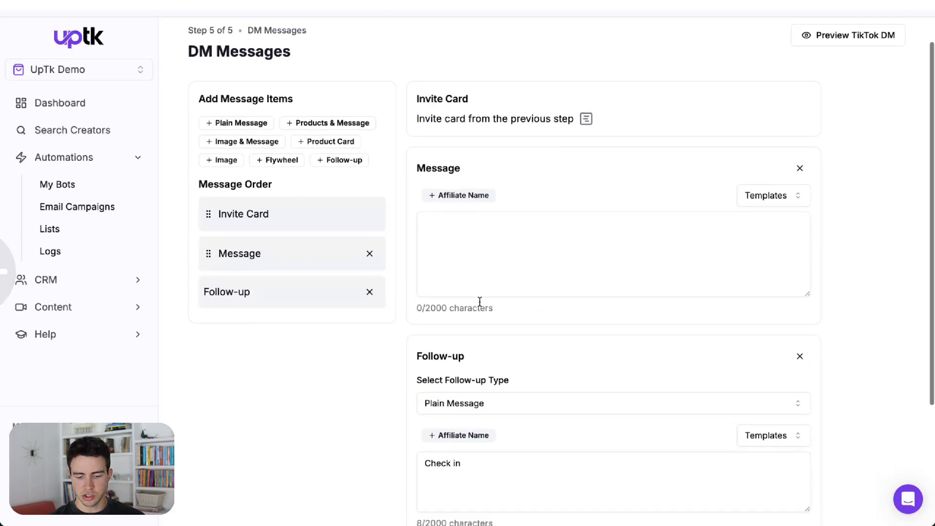
left_click(471, 233)
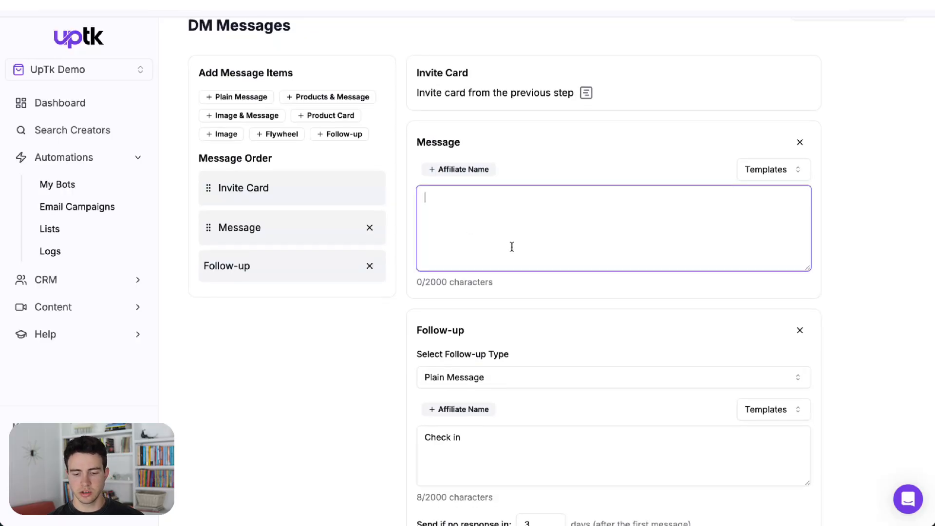
type("Just sent the a")
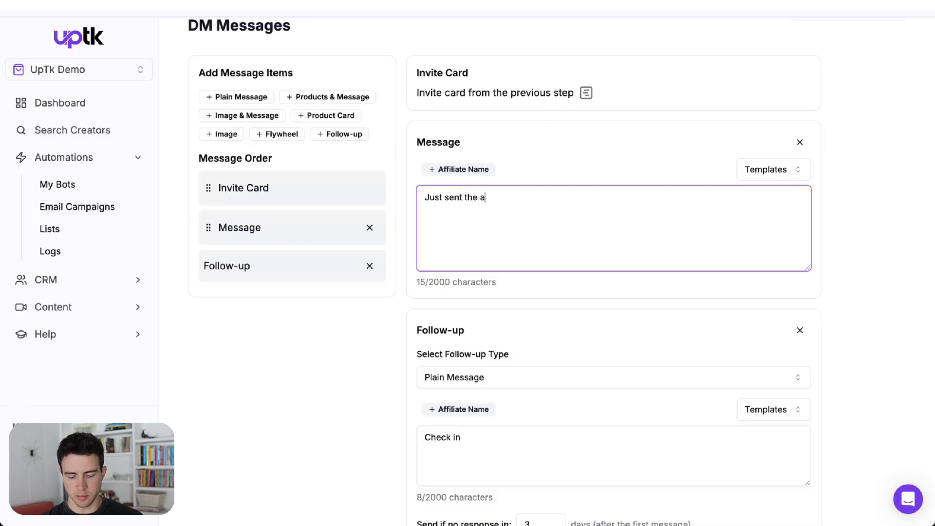
type("bove vi")
key("BackSpace")
key("BackSpace")
type("TC")
Step: Preview the full TikTok DM sequence, close the preview, and finish creating the outreach bot
scroll(809, 156, "up", 2)
left_click(854, 74)
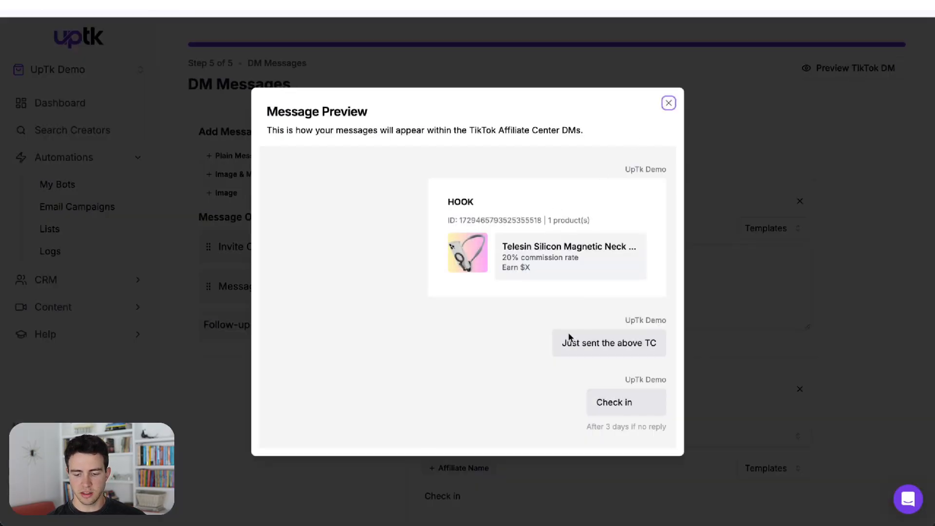
left_click_drag(563, 342, 659, 345)
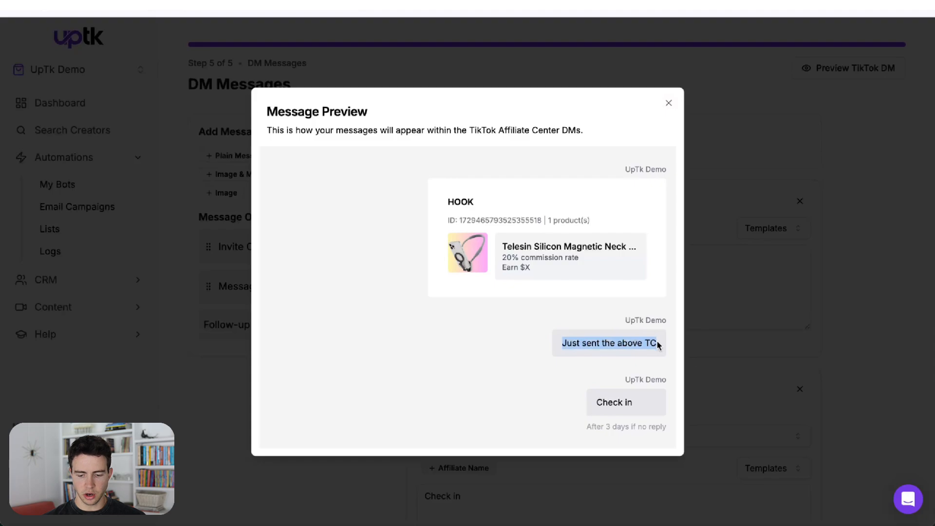
left_click_drag(653, 402, 601, 398)
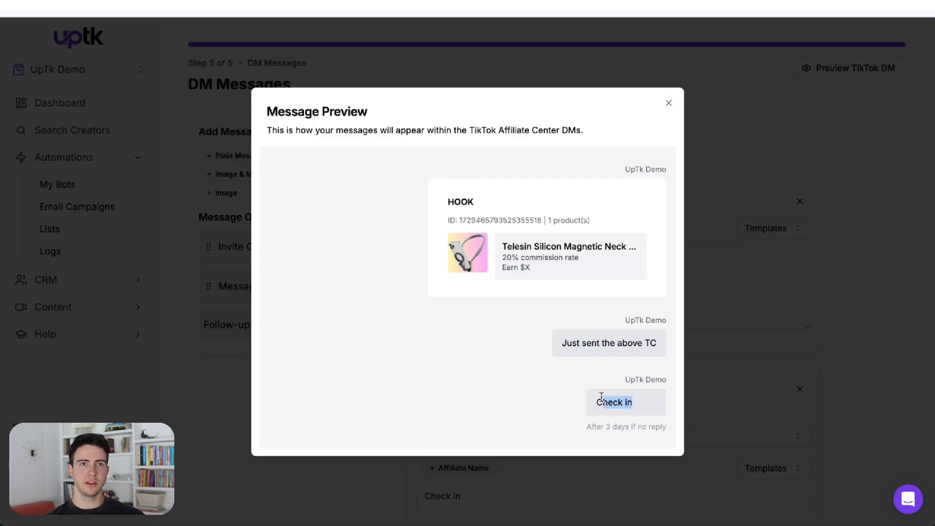
left_click(777, 286)
scroll(776, 286, "down", 3)
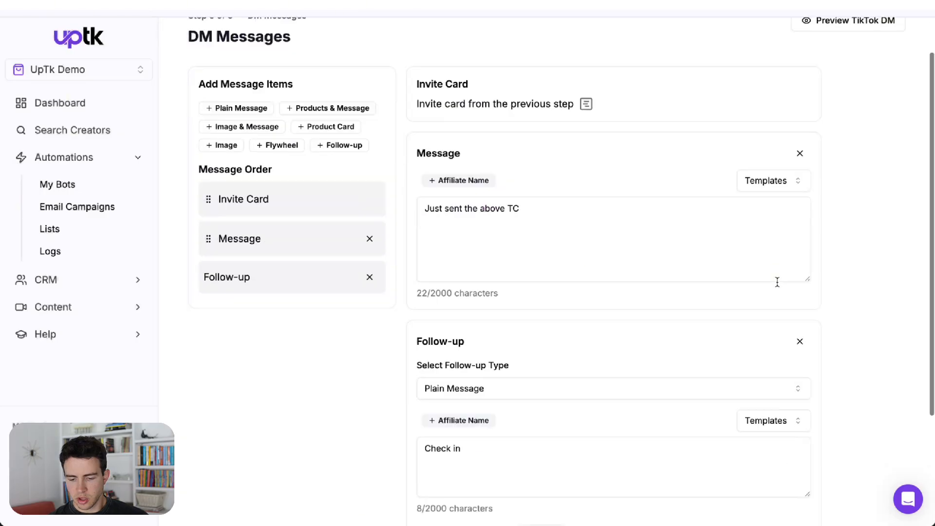
left_click(857, 504)
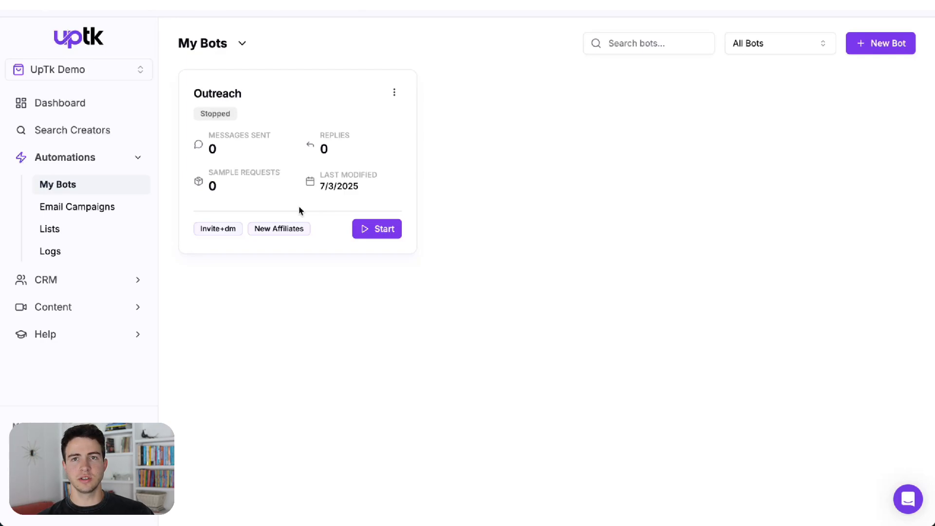
Step: Open Social Listening and browse the Comfrt brand's top creators and videos
left_click(80, 306)
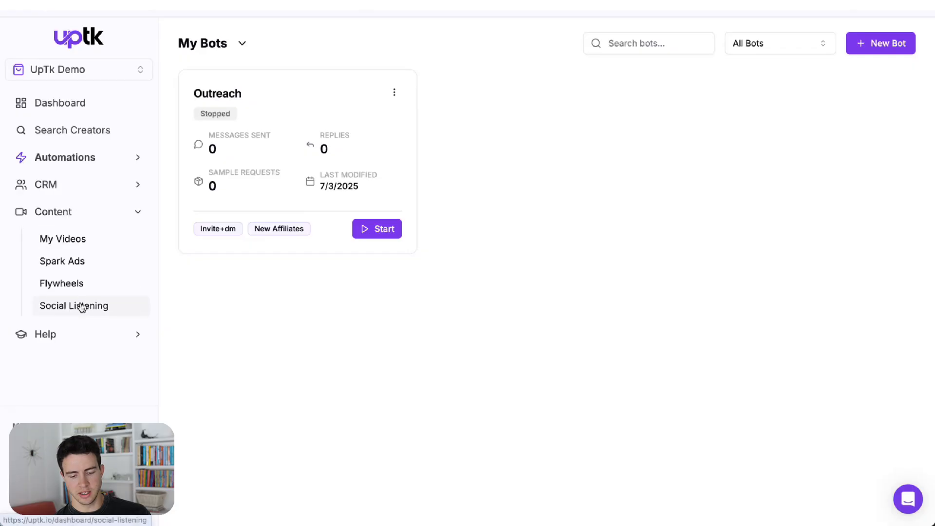
left_click(114, 308)
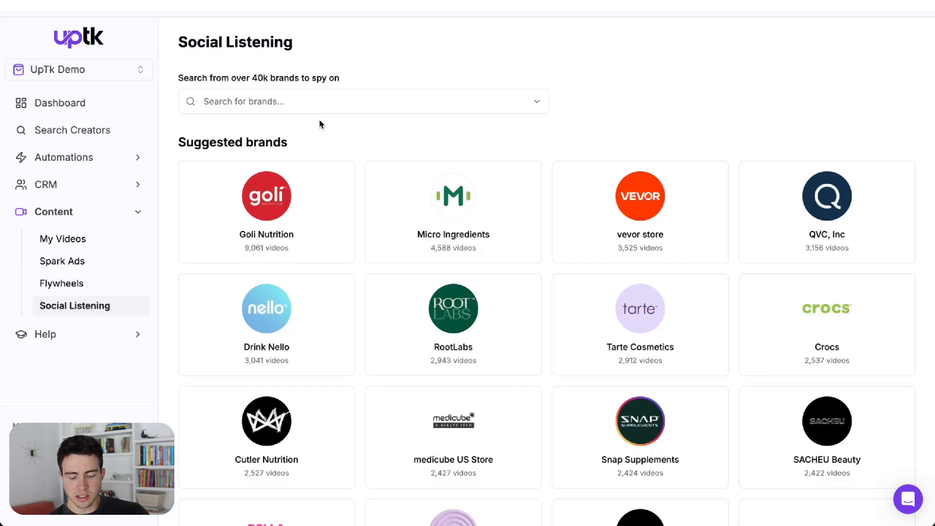
scroll(320, 125, "down", 8)
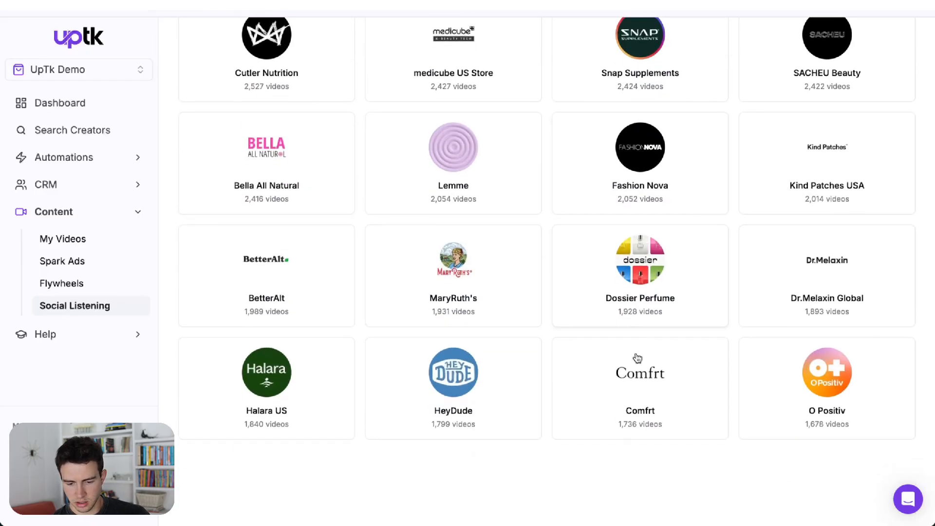
left_click(636, 383)
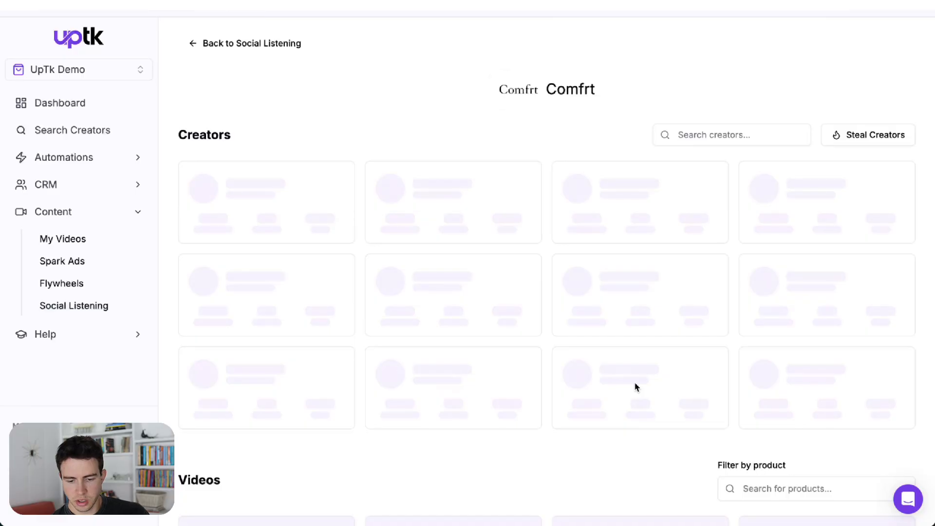
scroll(460, 115, "down", 3)
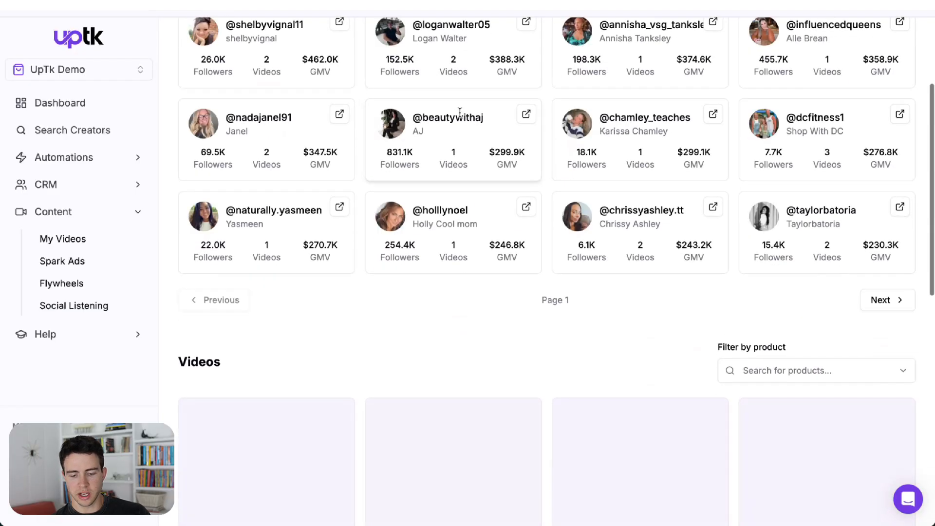
scroll(393, 232, "down", 3)
scroll(361, 263, "down", 2)
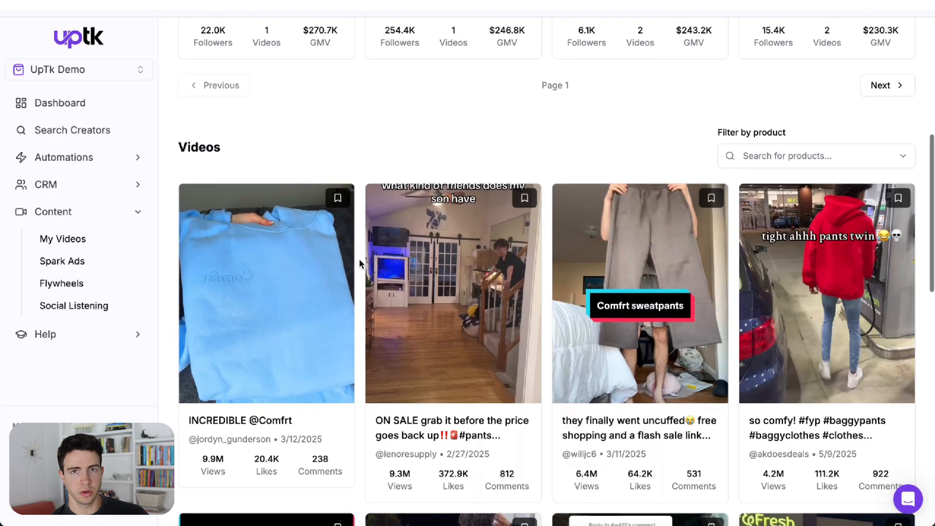
Step: Filter the Comfrt videos by the product "Comfrt | Signature Fit Hoodie" by searching for hoodie
left_click(752, 157)
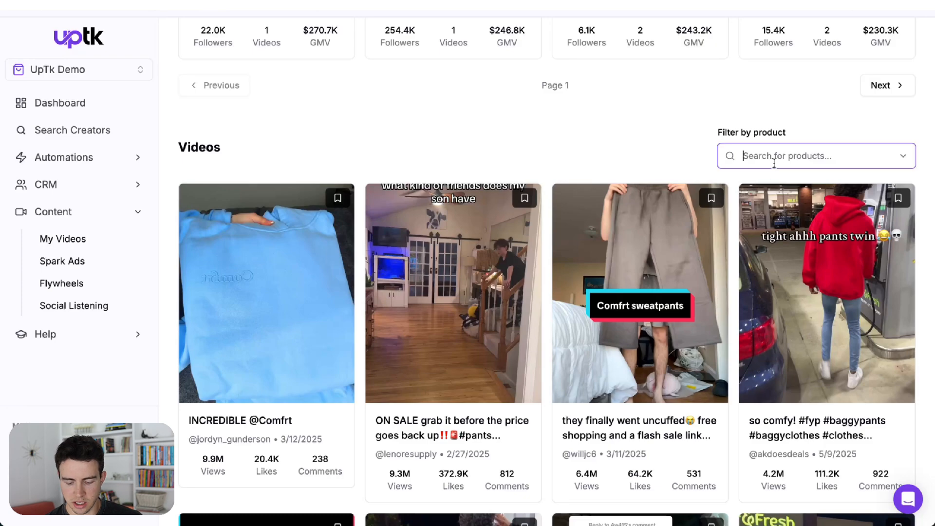
type("hoodie")
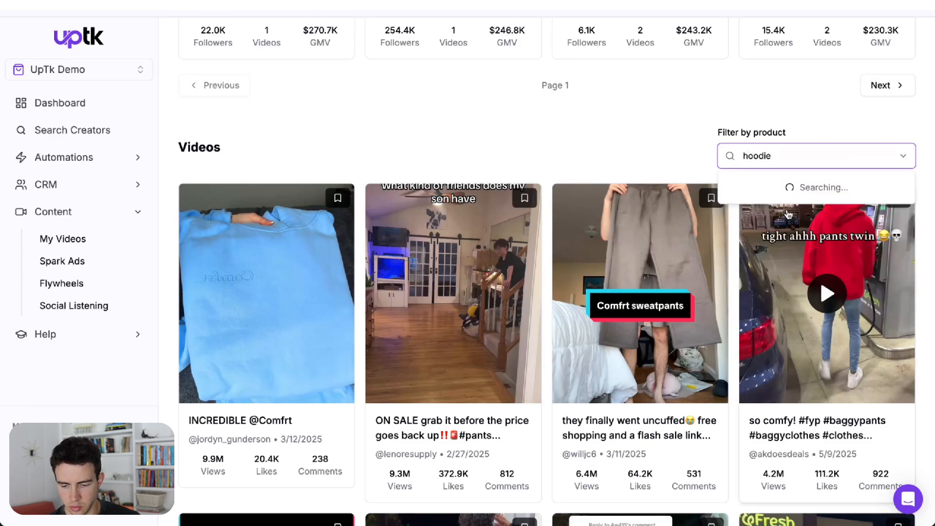
left_click(793, 191)
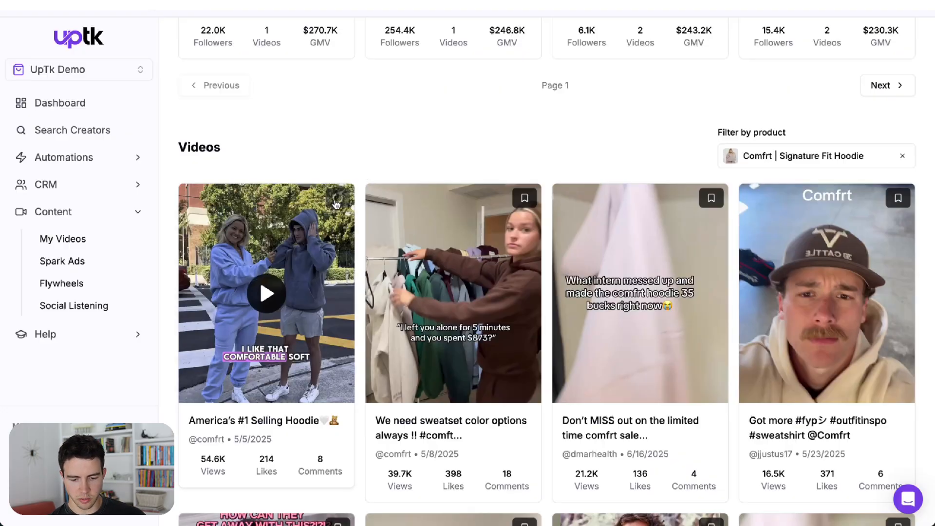
Step: Save the top hoodie videos to the vault
left_click(524, 198)
left_click(717, 199)
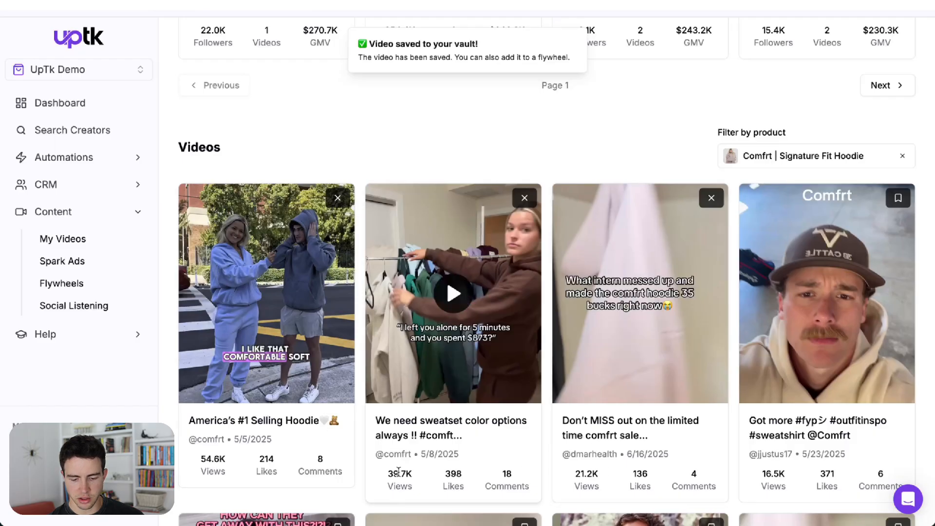
scroll(188, 428, "down", 7)
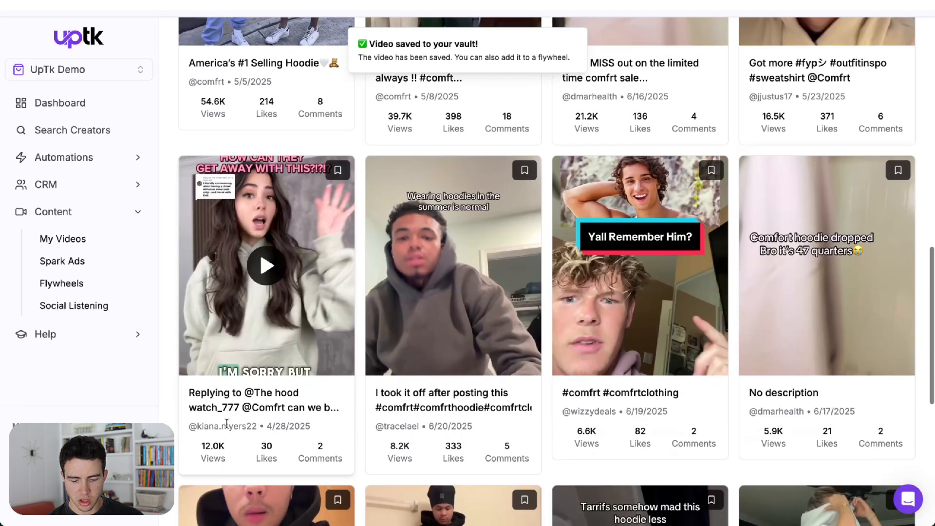
scroll(332, 218, "up", 10)
scroll(396, 302, "down", 4)
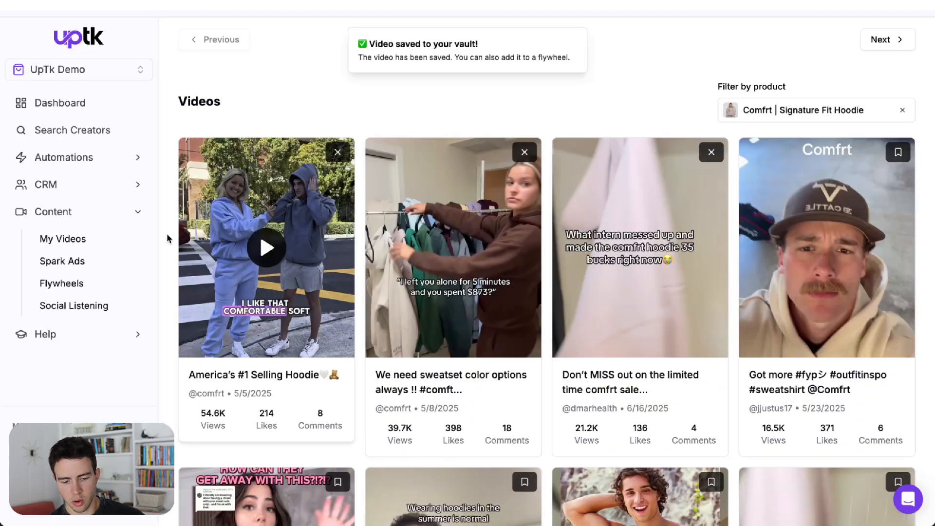
Step: Start a new flywheel and name it Hoodie Brief
left_click(96, 290)
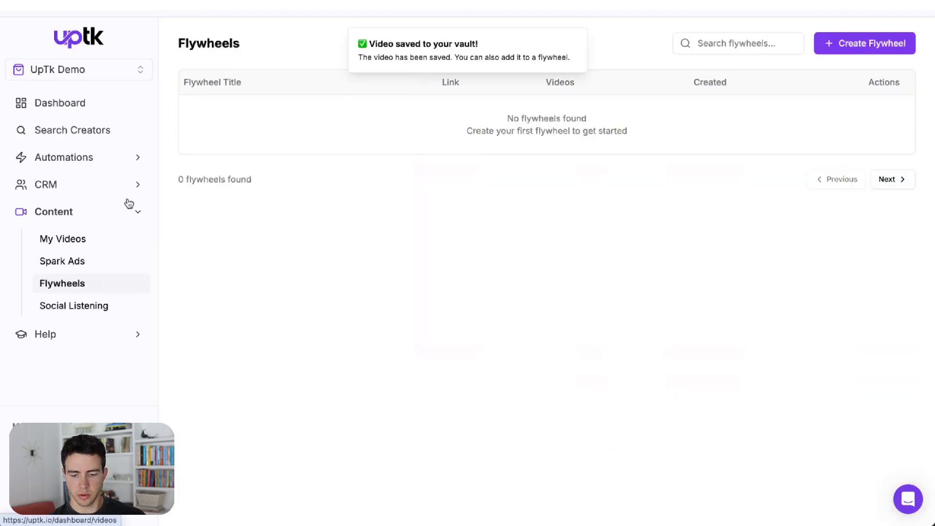
left_click(858, 45)
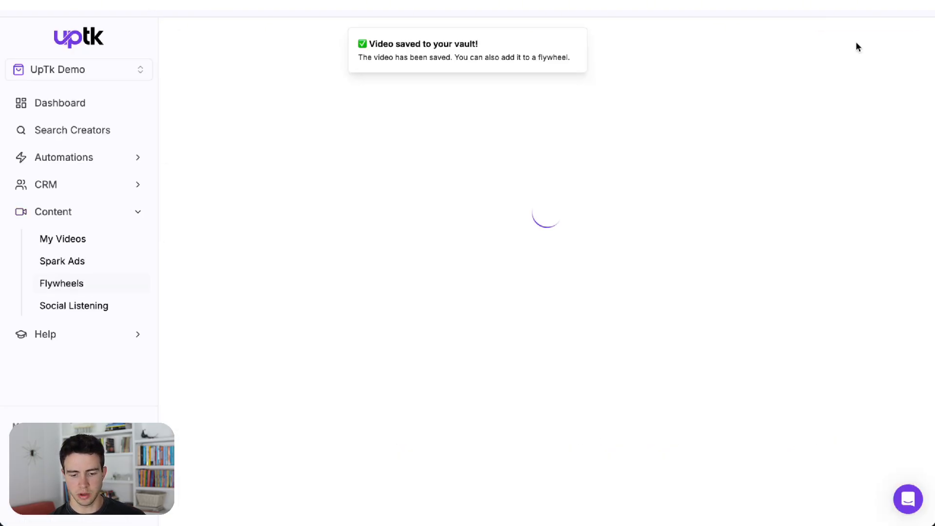
left_click(285, 169)
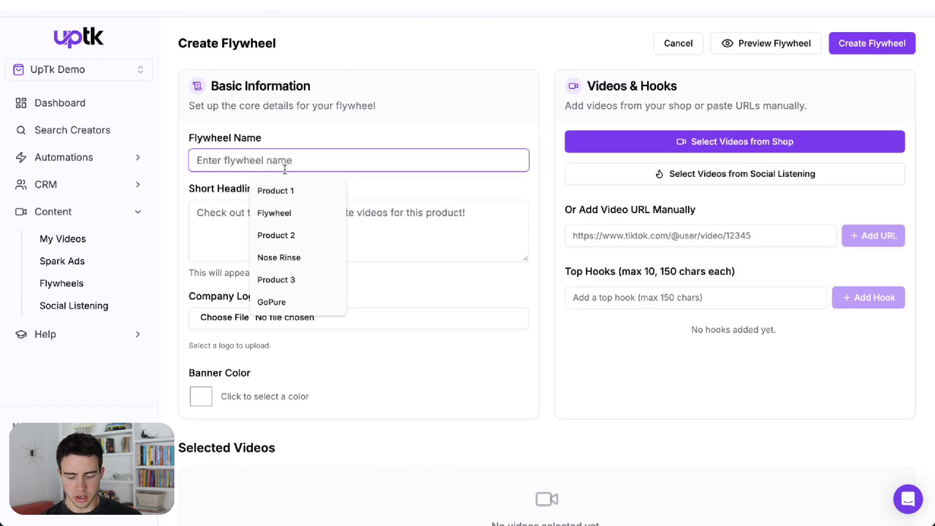
type("Hoodie ")
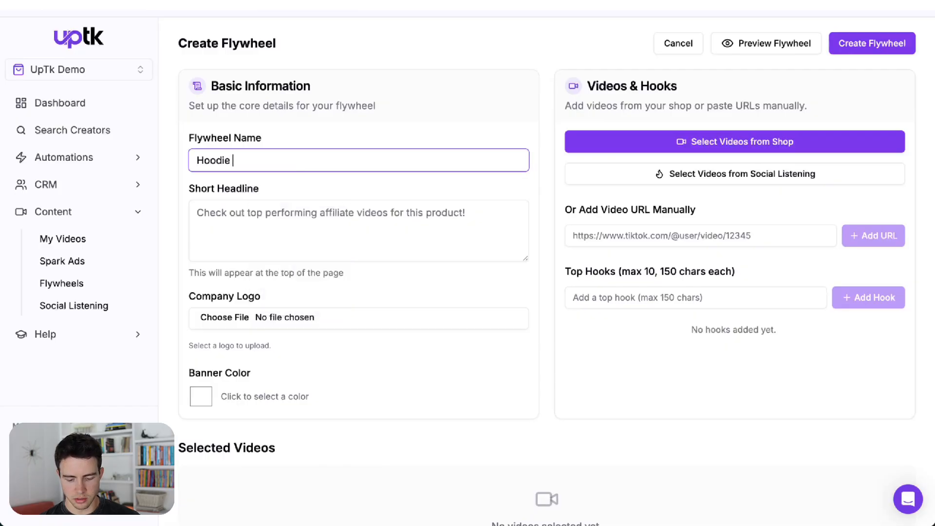
type("Brief")
Step: Set the short headline to "Check out some videos that have done very well!" and "They've generated $10k in GMV." on separate lines
left_click(296, 236)
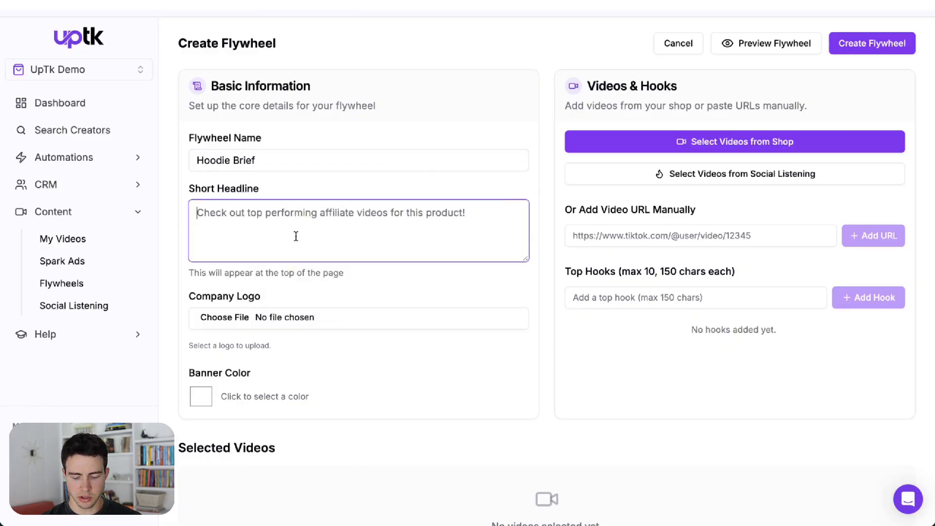
type("Check out som")
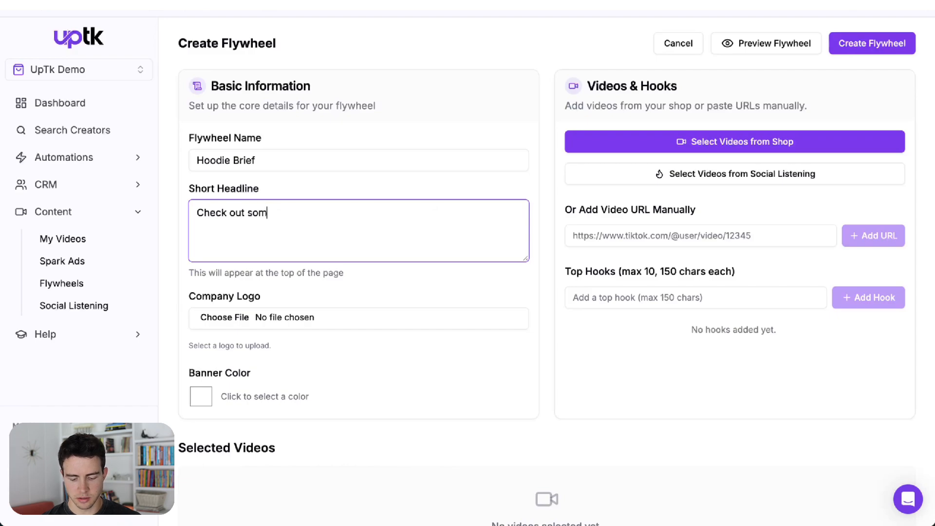
type("e videos that ")
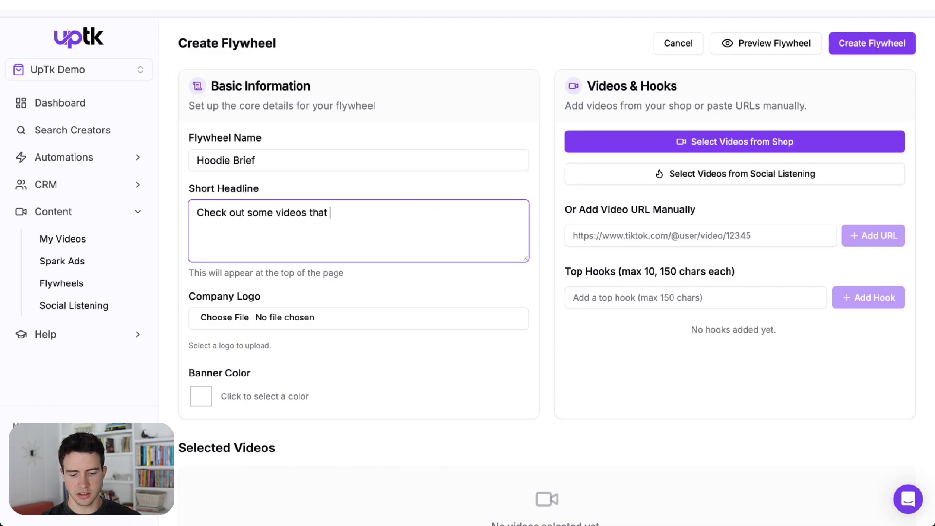
type("have done ver")
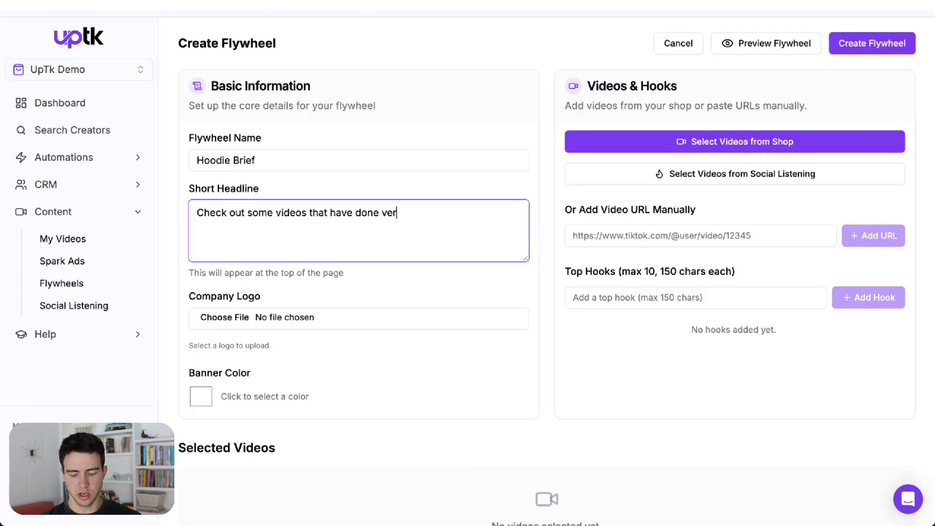
type("y weel")
key("BackSpace")
type("ll!")
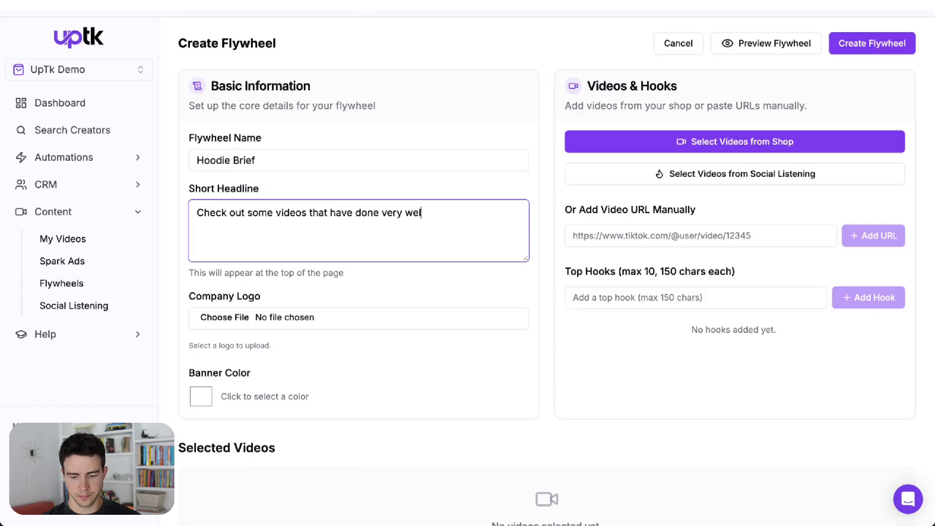
key("Return")
key("Return")
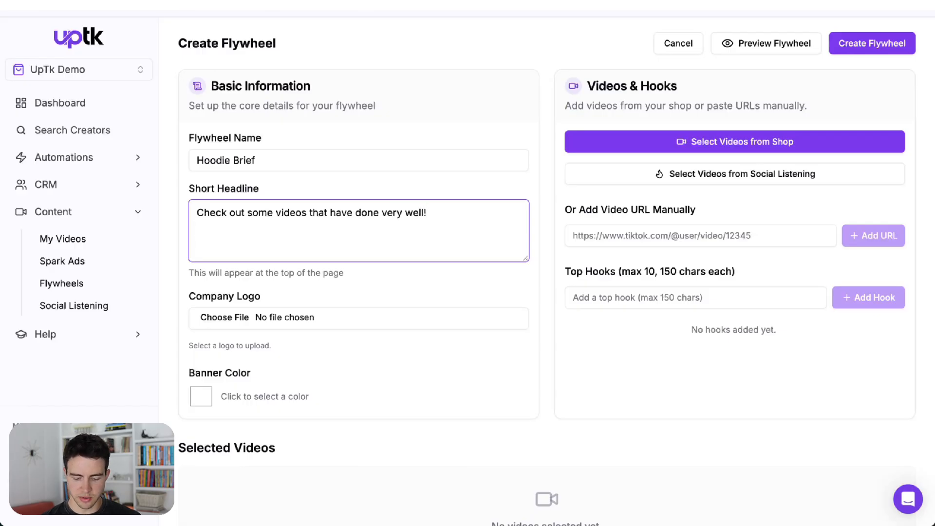
type("They've ")
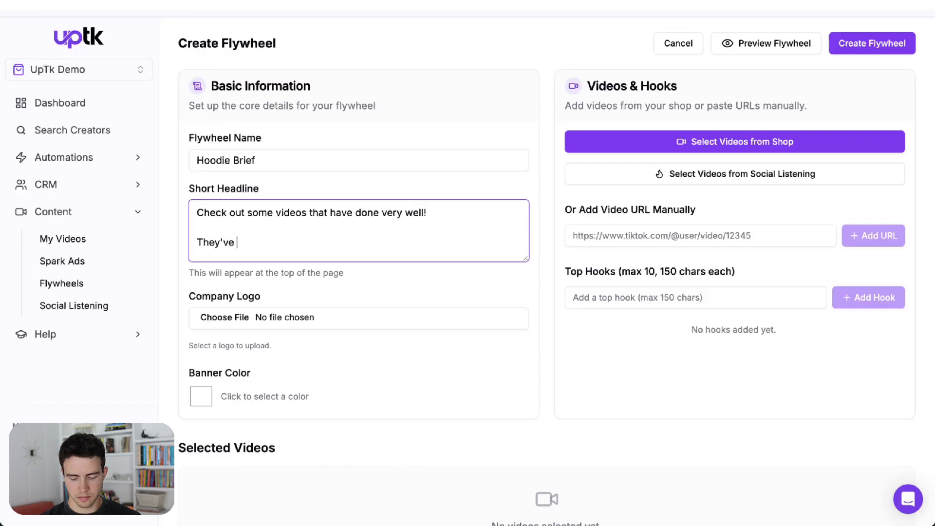
type("generated $10k in GMV.")
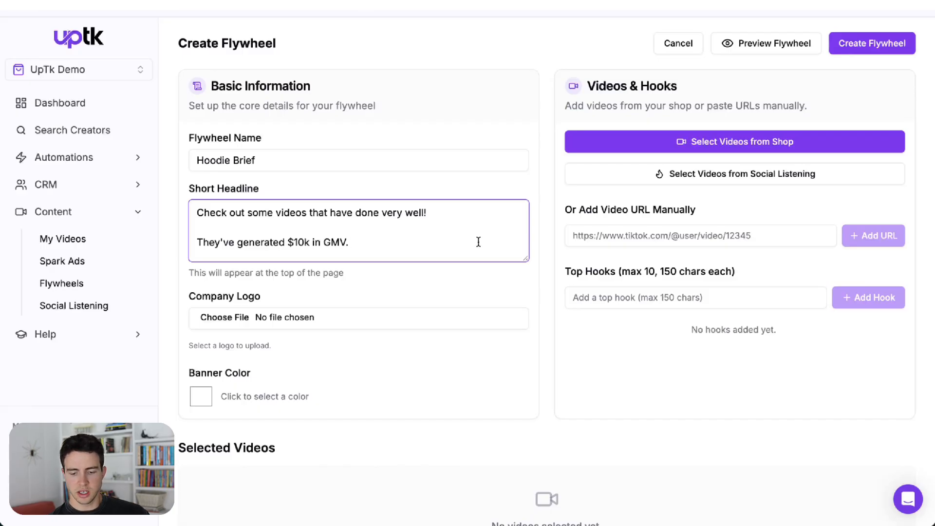
left_click(670, 180)
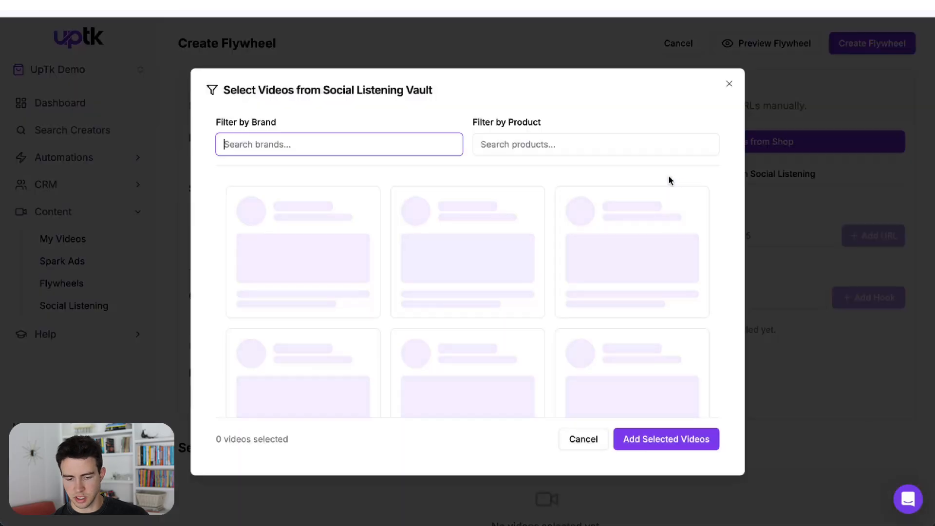
left_click(242, 208)
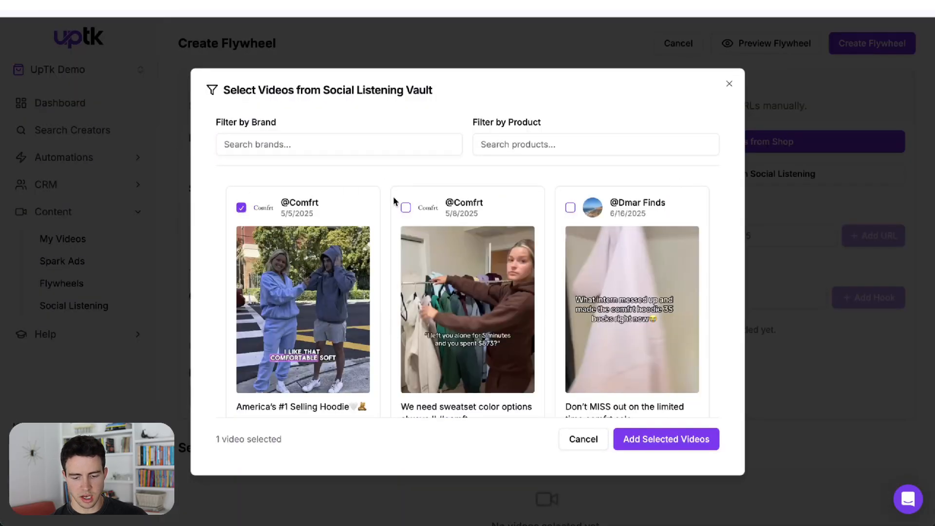
left_click(406, 208)
left_click(570, 210)
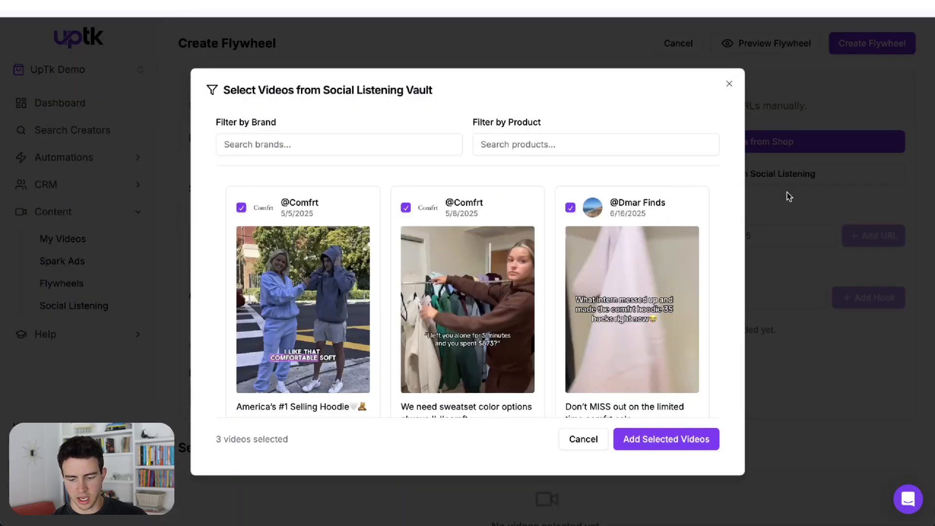
left_click(714, 441)
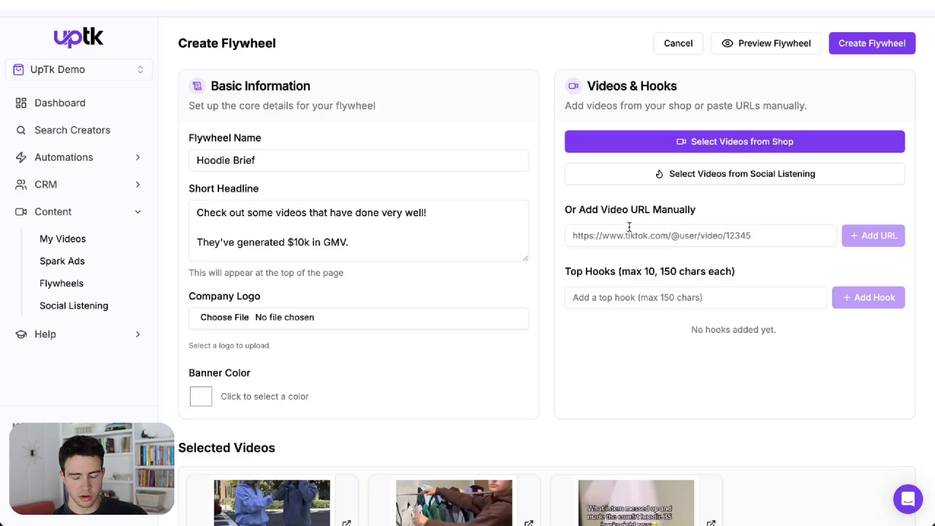
left_click(634, 146)
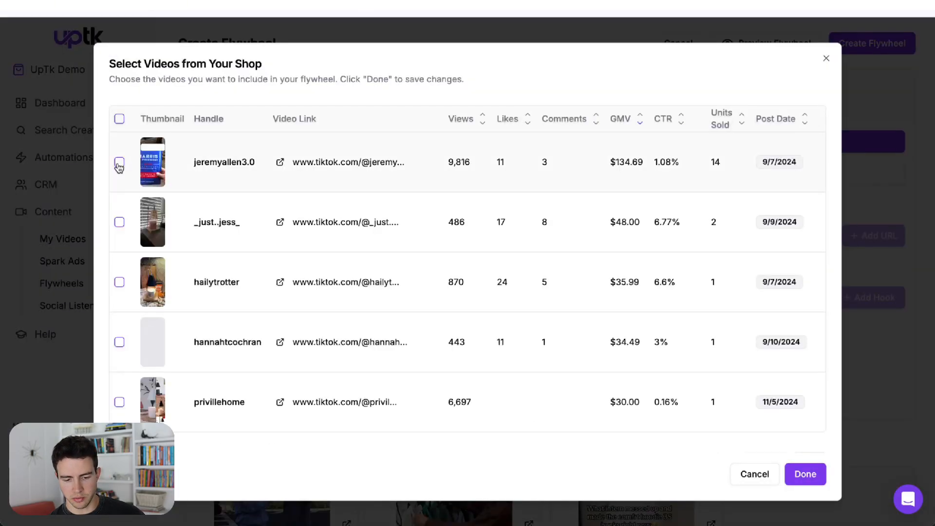
left_click(119, 163)
left_click(119, 164)
left_click(119, 222)
left_click(120, 282)
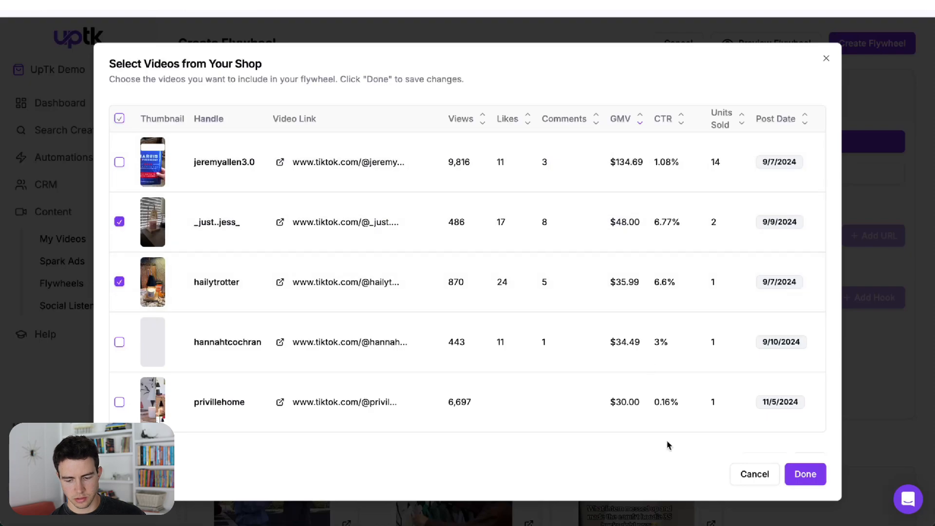
left_click(805, 484)
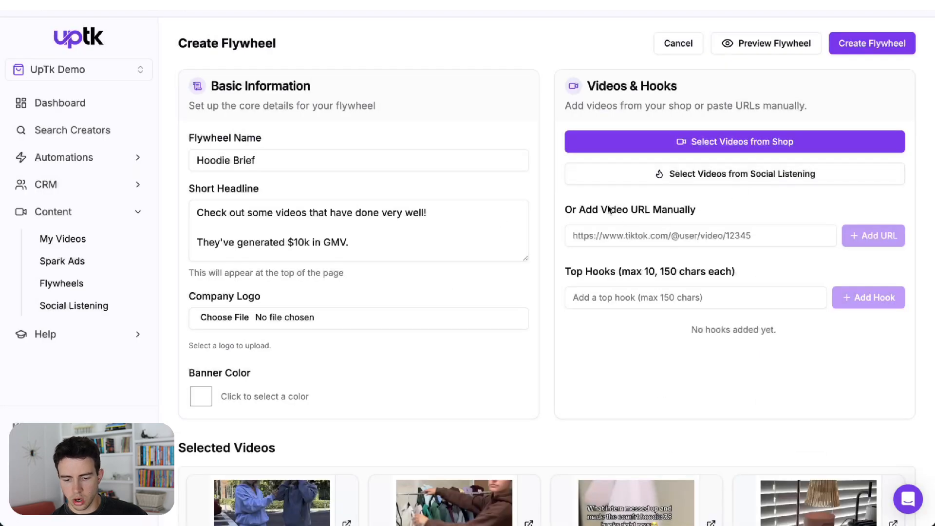
Step: Add two top hooks, "Top hook 1" and "Top hook 2"
scroll(609, 200, "down", 1)
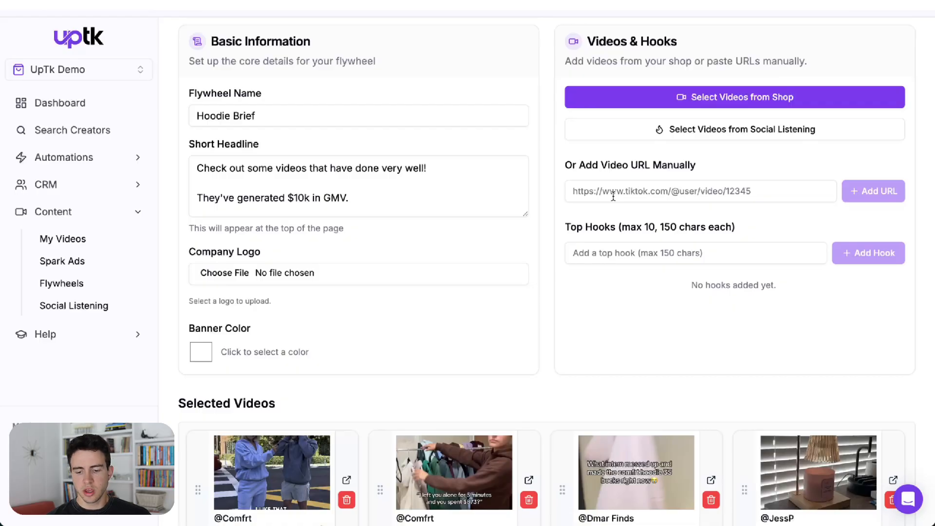
left_click(619, 246)
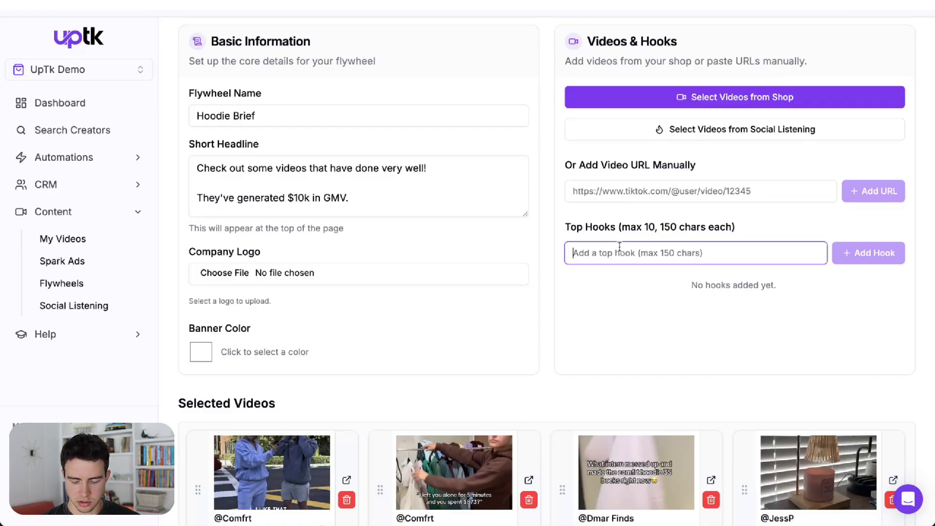
type("Top hook 1")
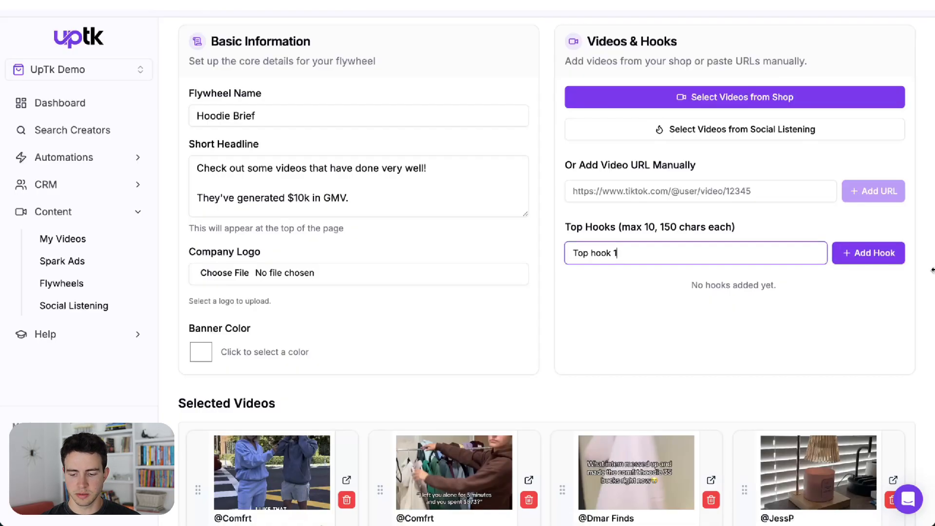
left_click(907, 256)
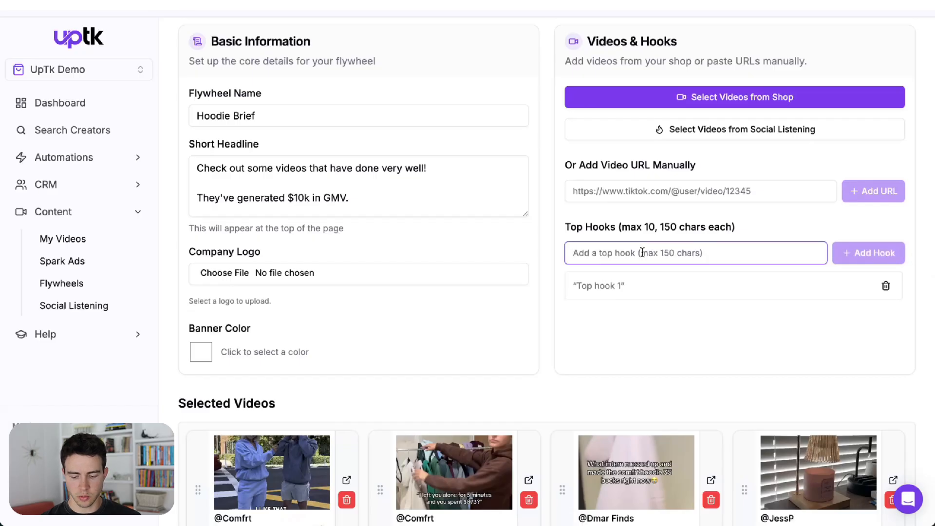
type("Top hook 2")
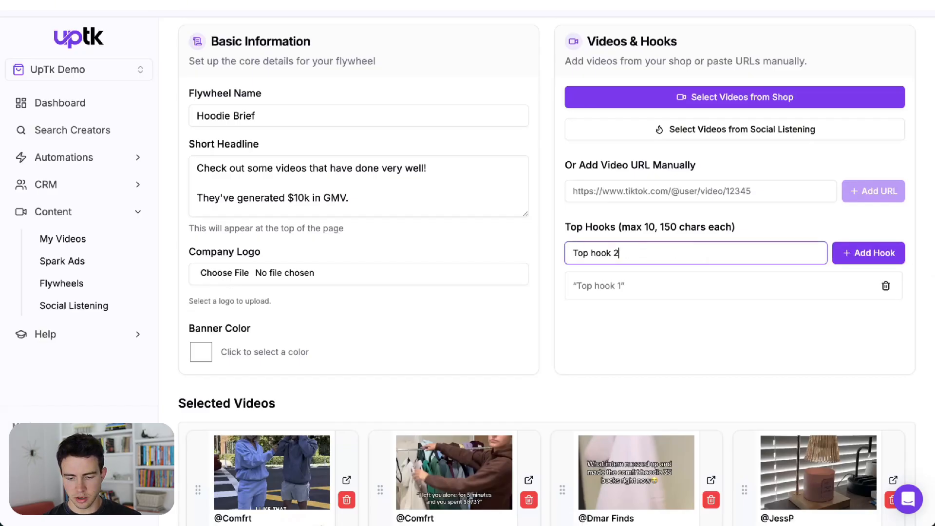
left_click(848, 252)
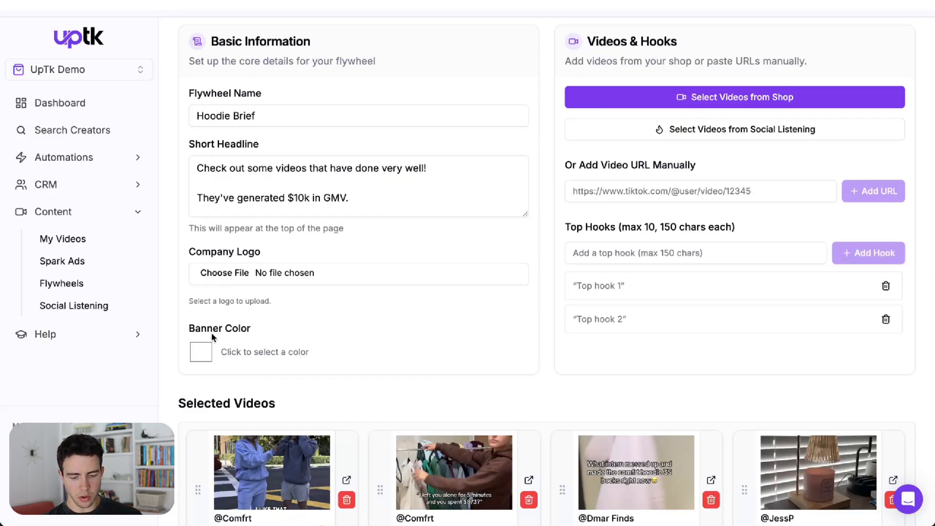
Step: Create the Hoodie Brief flywheel
scroll(207, 361, "down", 10)
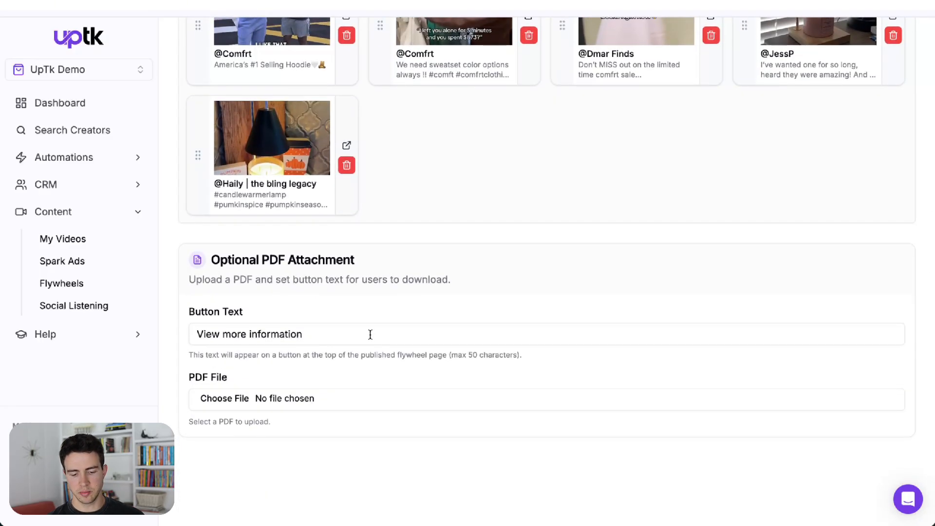
scroll(370, 334, "up", 10)
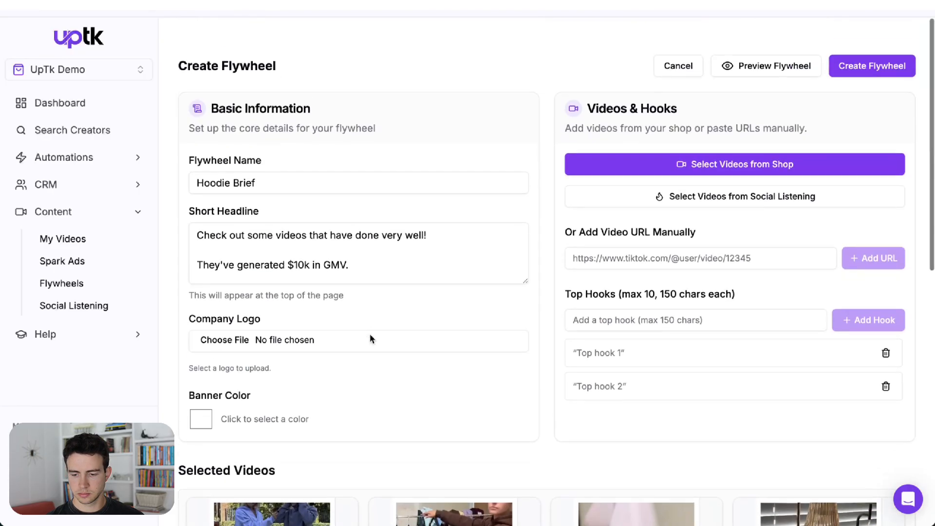
left_click(904, 51)
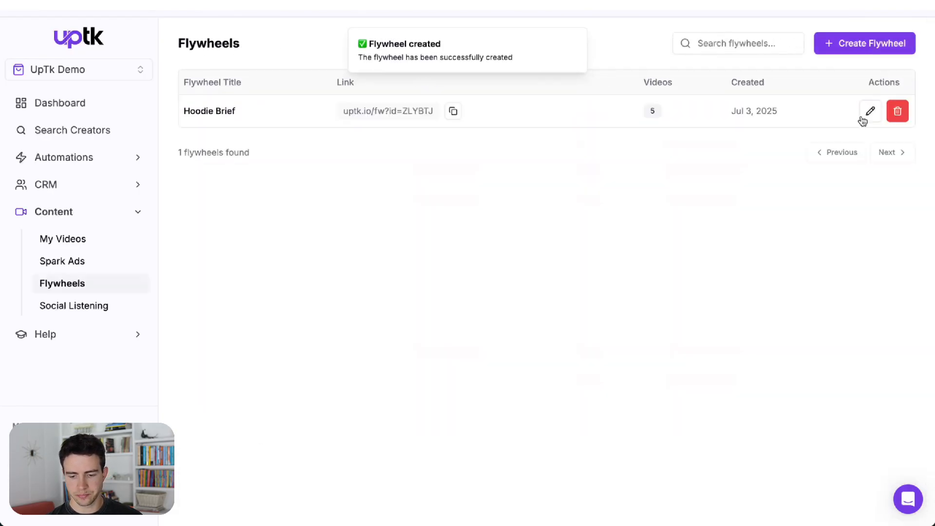
Step: Copy the Hoodie Brief flywheel link and open it in a new browser tab
left_click(451, 112)
key("ctrl+t")
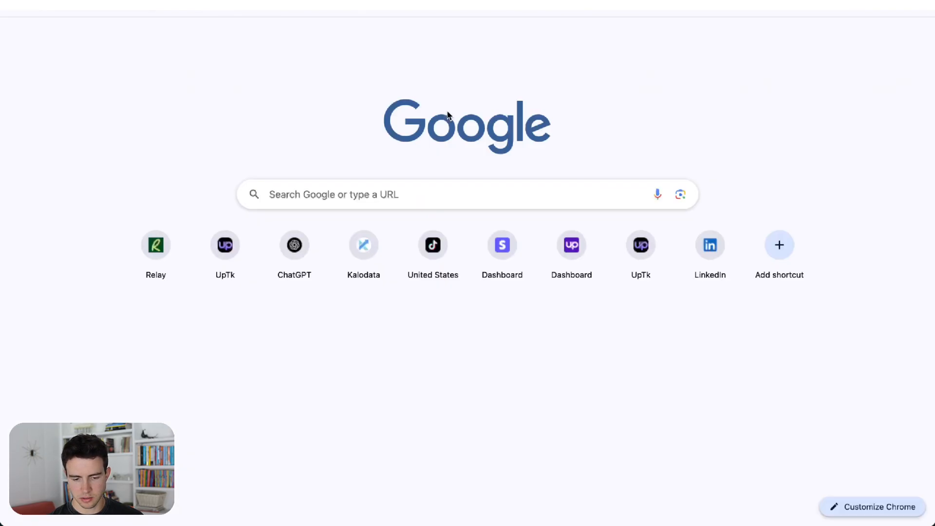
key("ctrl+v")
key("Return")
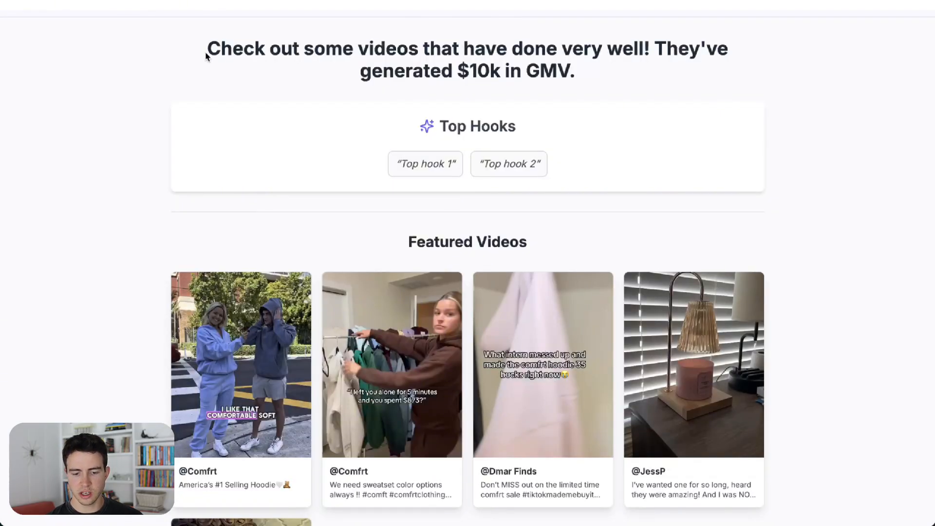
Step: Review the published flywheel page's headline, top hooks and featured videos
left_click_drag(206, 56, 584, 76)
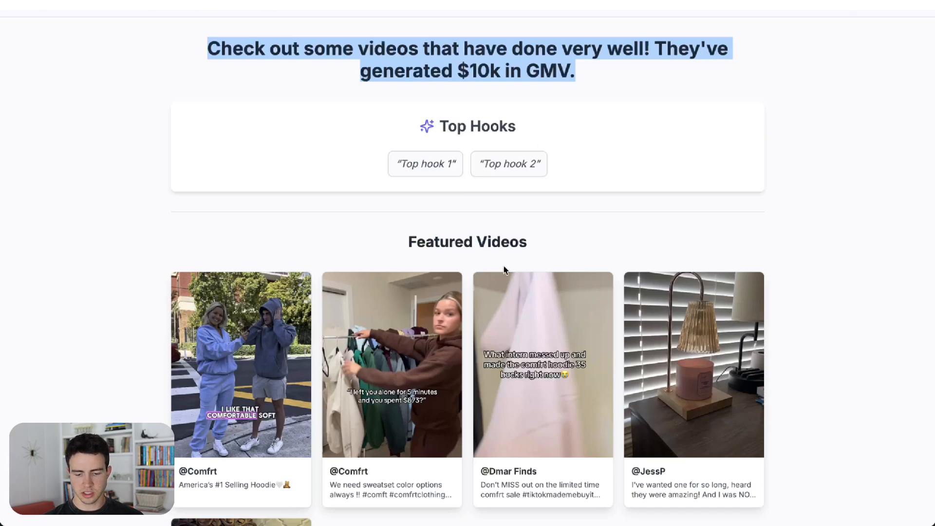
scroll(505, 269, "down", 2)
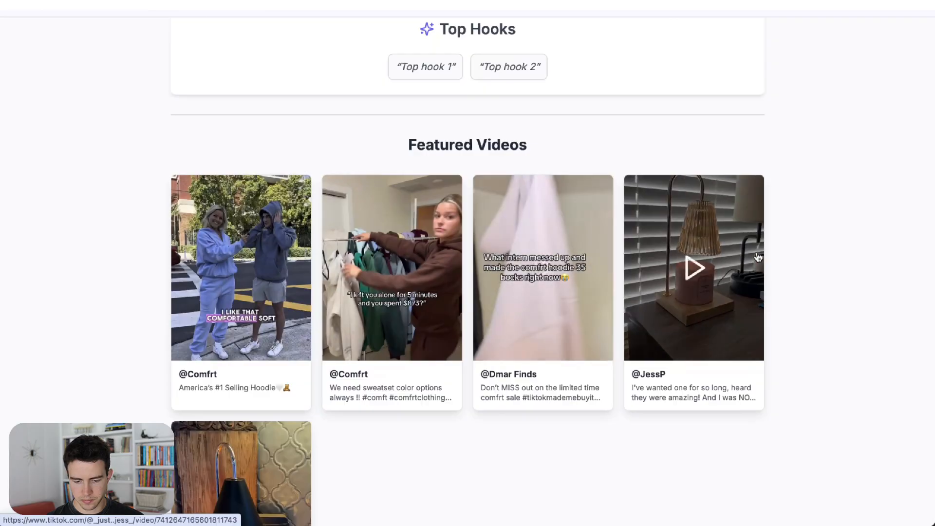
scroll(758, 257, "down", 3)
scroll(758, 258, "up", 5)
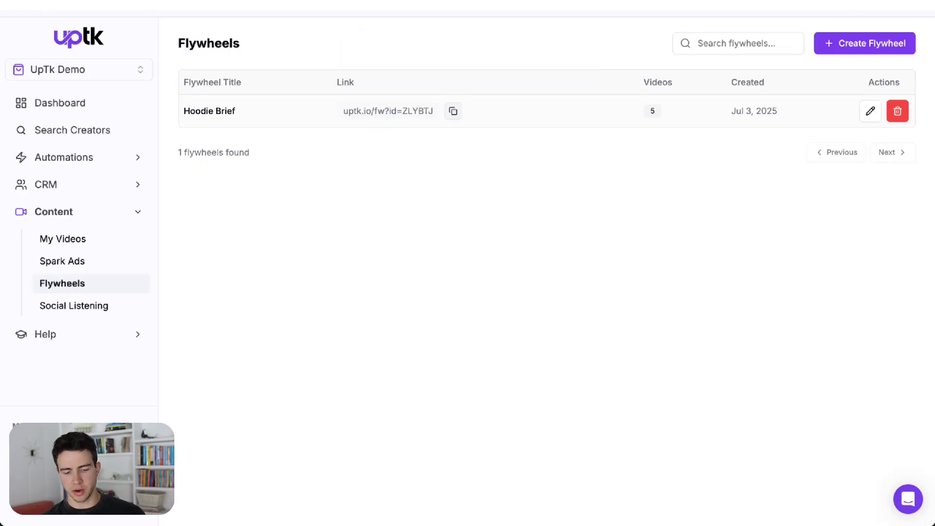
Step: Start a new CRM affiliate group titled "Shipped - Hoodie"
left_click(74, 190)
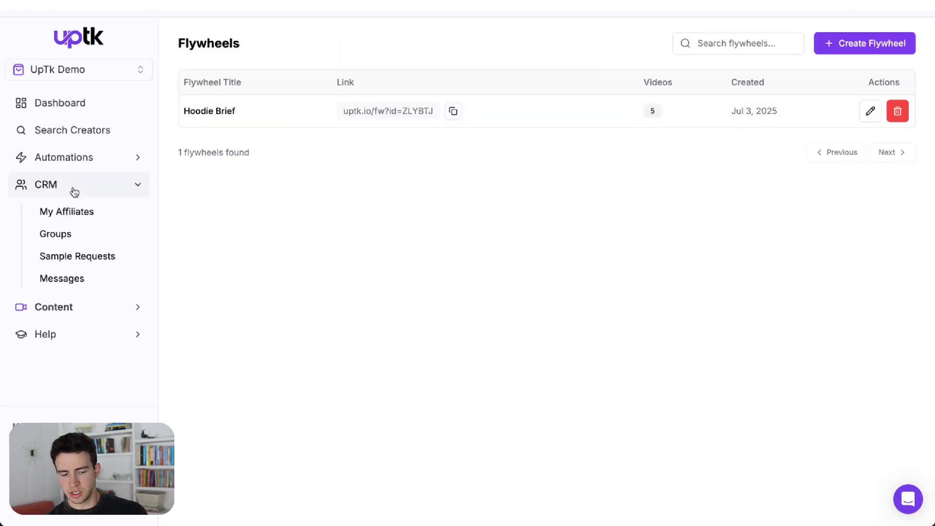
left_click(99, 236)
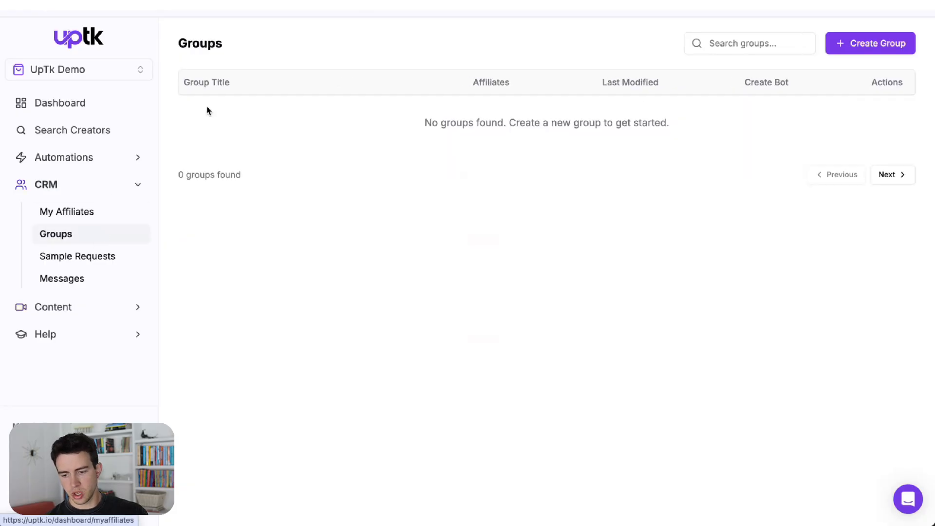
left_click(858, 50)
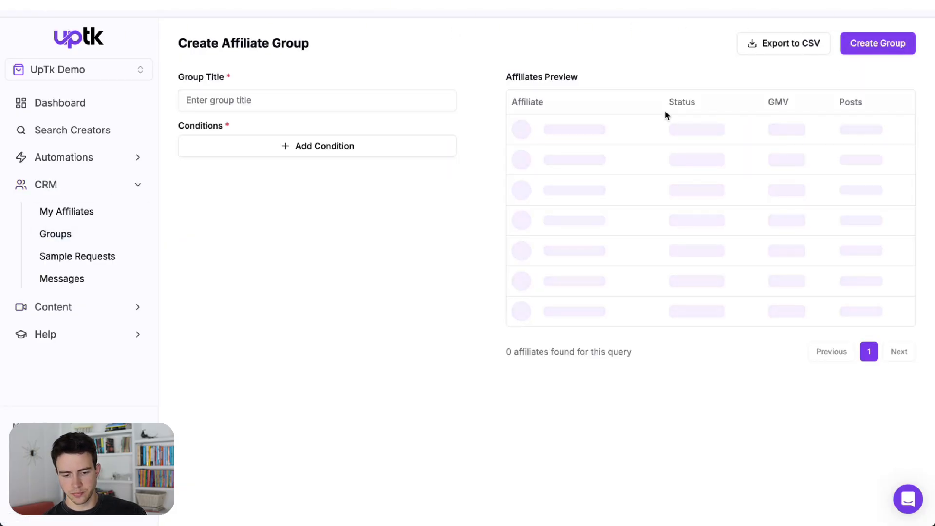
left_click(334, 105)
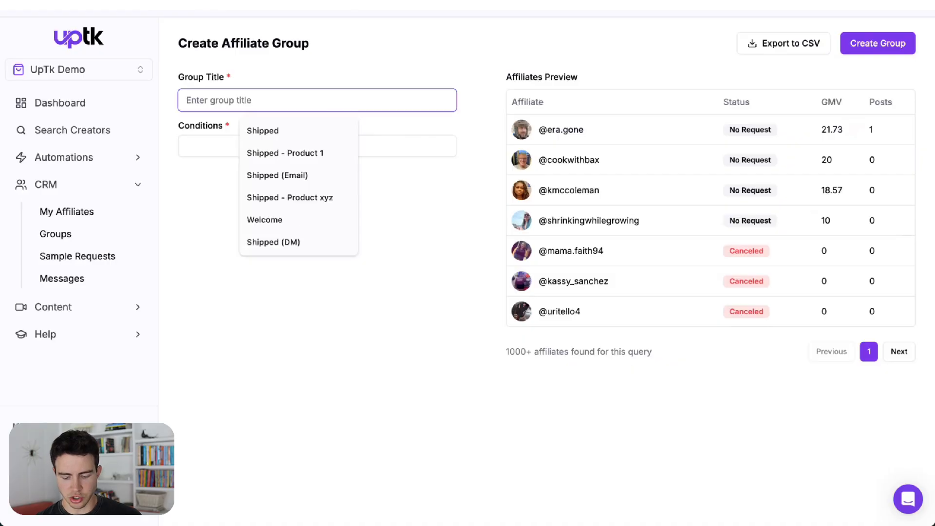
type("Shipped - H")
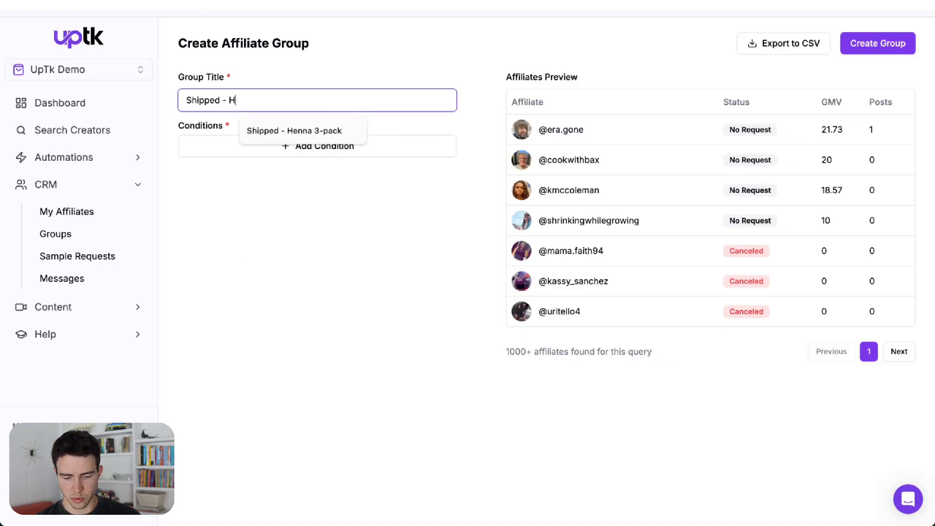
type("oodie")
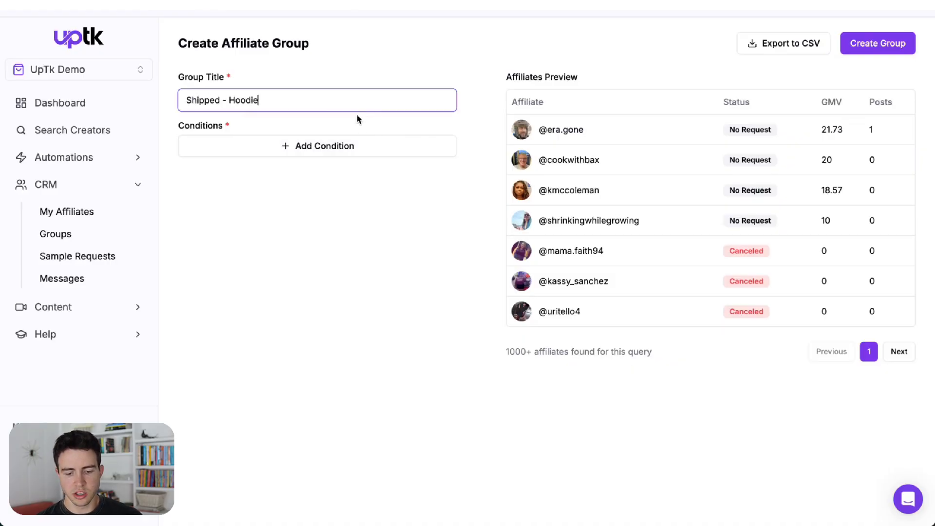
Step: Add a Sample Request Status condition set to Shipped and create the group
left_click(346, 155)
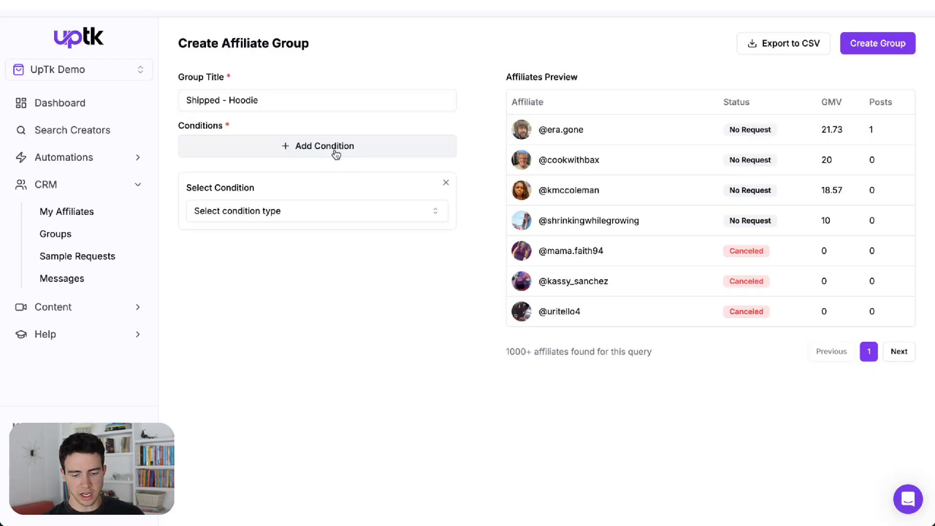
left_click(394, 211)
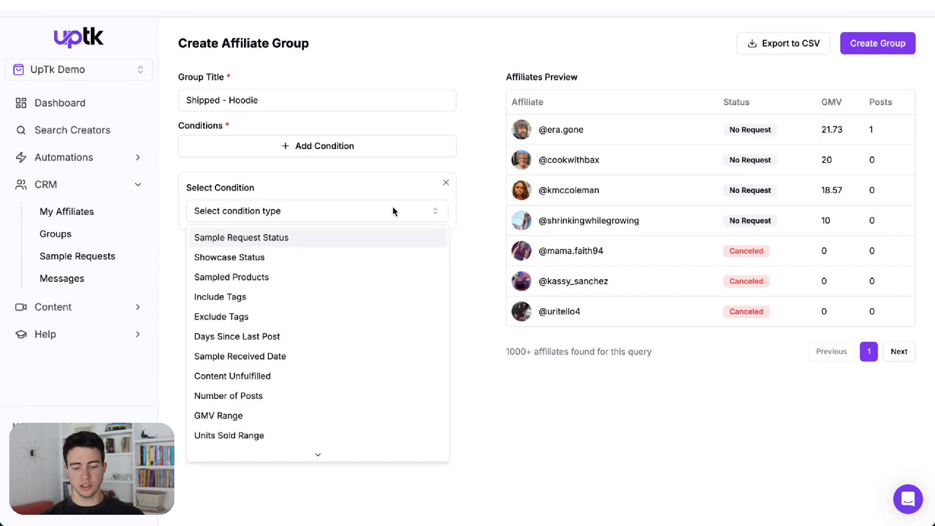
left_click(371, 242)
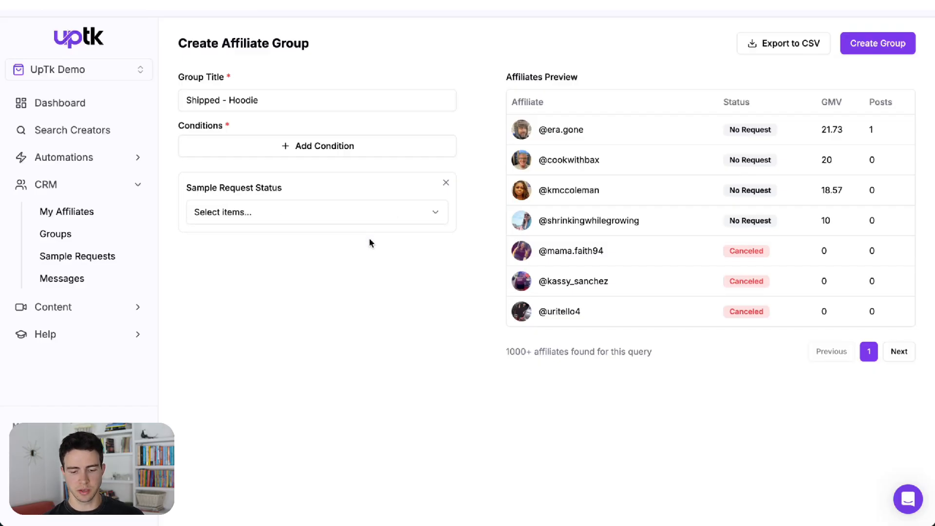
left_click(323, 219)
left_click(333, 307)
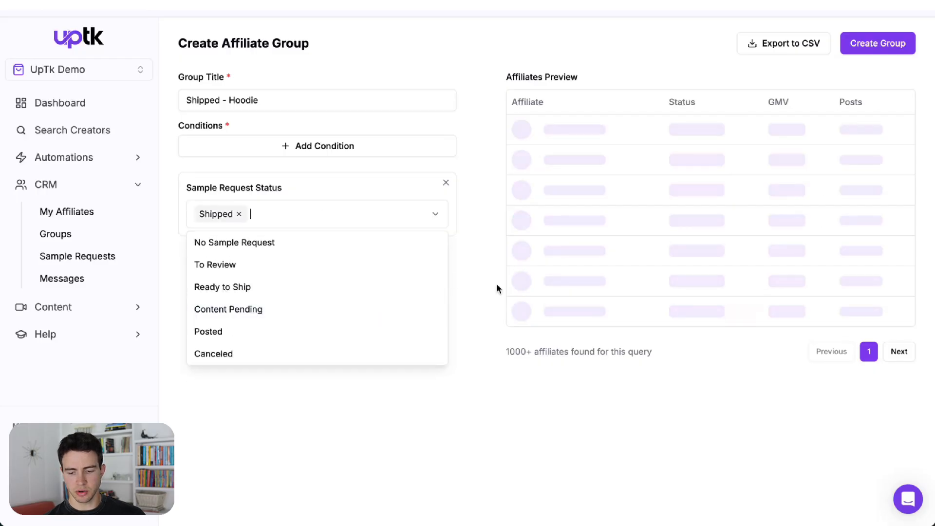
left_click(501, 320)
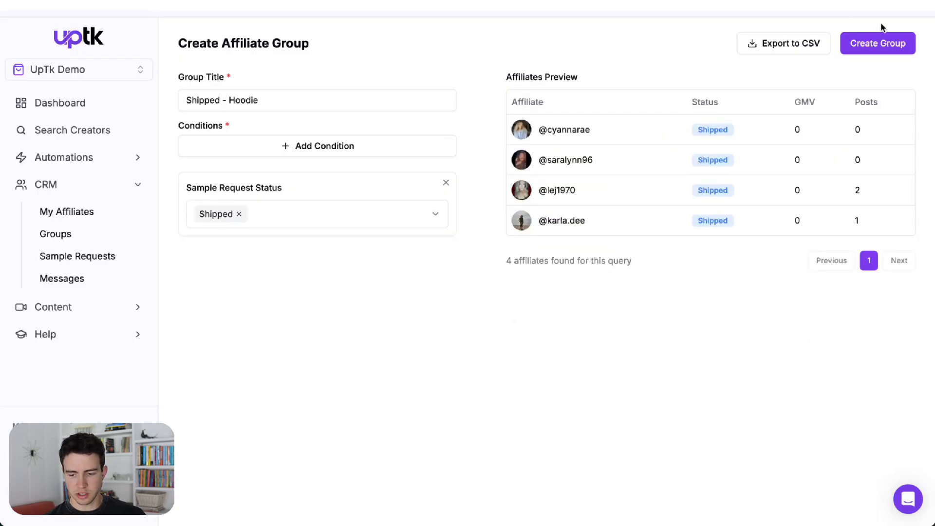
left_click(895, 43)
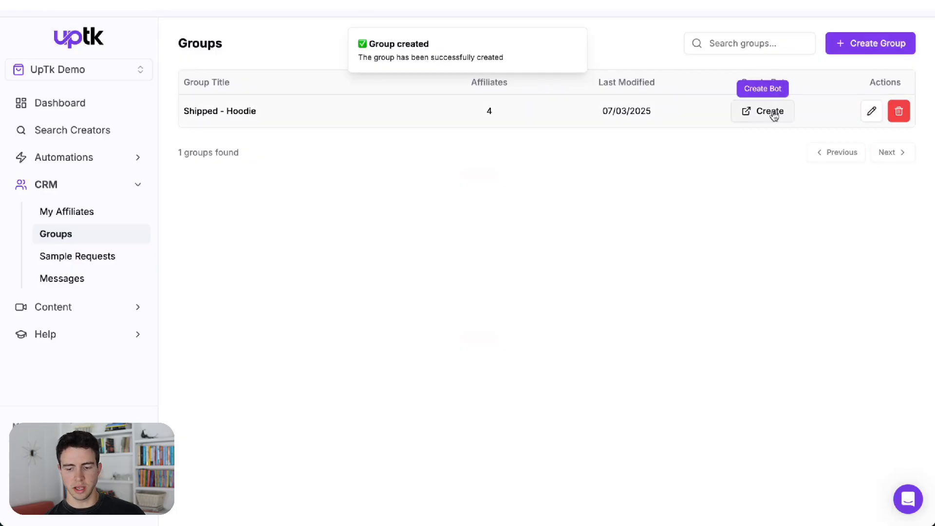
Step: Create a bot from the new group, titled "Shipped - Hoodie", keeping DM and CRM Groups, and continue
left_click(775, 115)
left_click(268, 144)
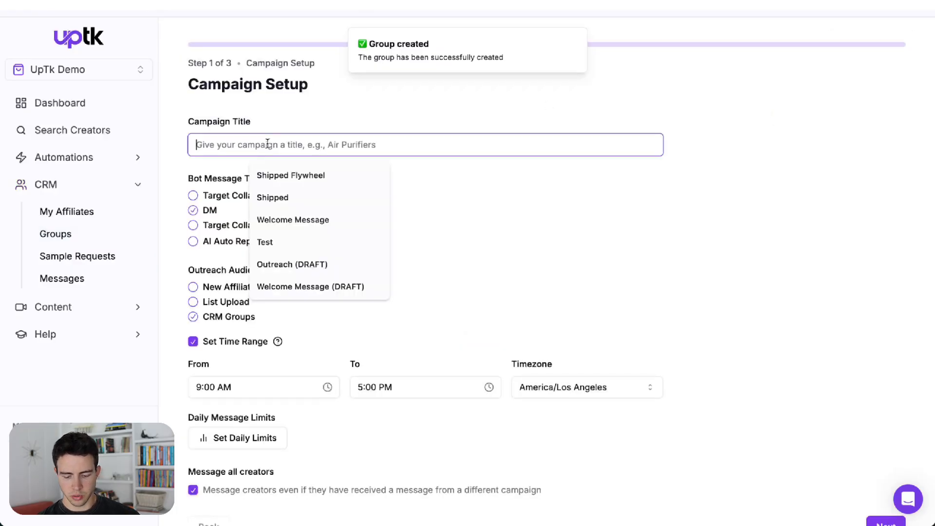
type("Shipped - ")
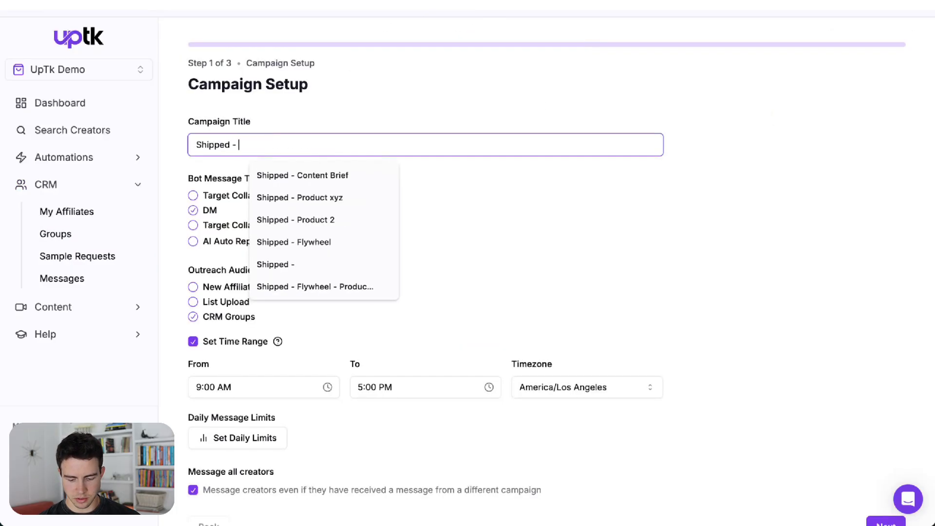
type("Hoodie")
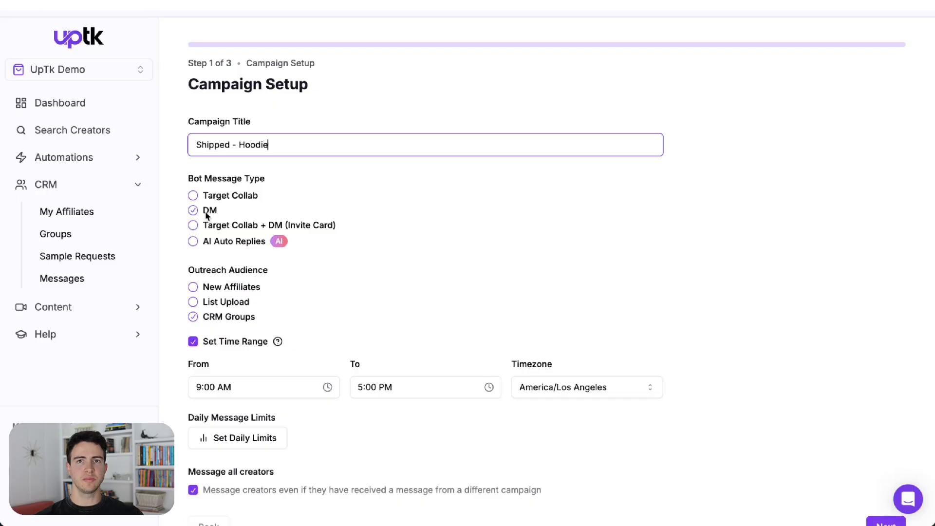
scroll(206, 216, "down", 1)
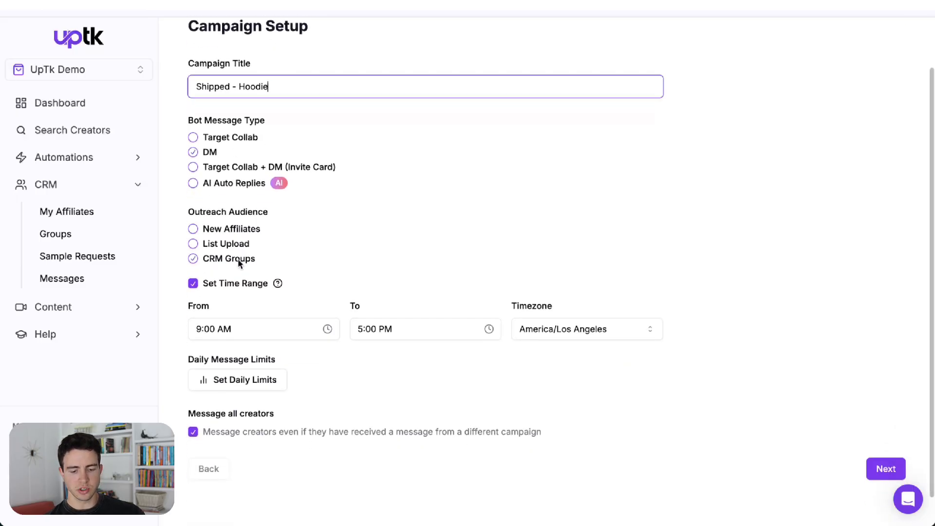
scroll(238, 261, "down", 1)
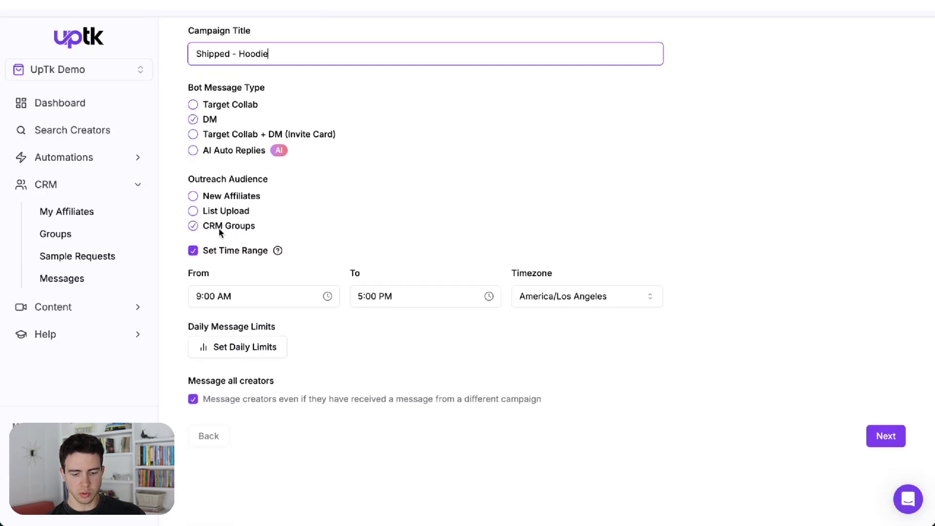
left_click(886, 436)
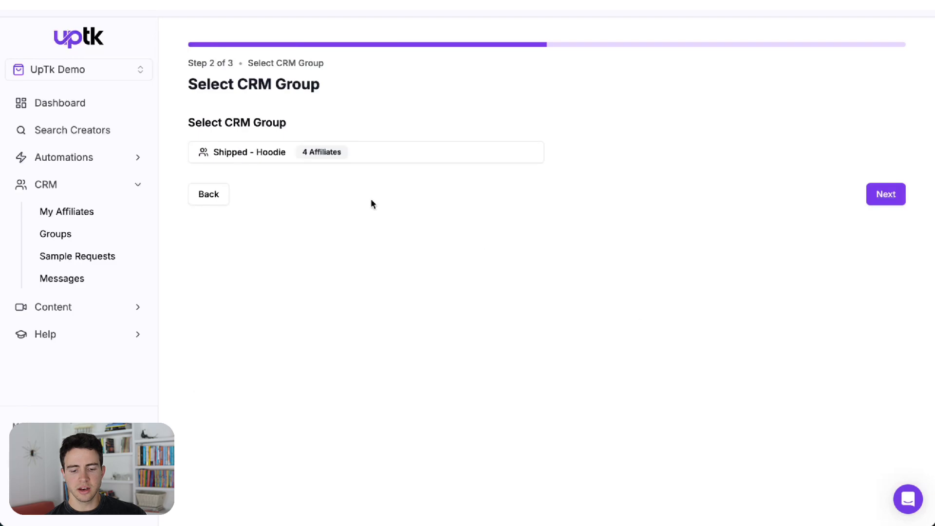
Step: Select the Shipped - Hoodie CRM group as the outreach audience and continue to the messages
left_click(291, 159)
left_click(272, 205)
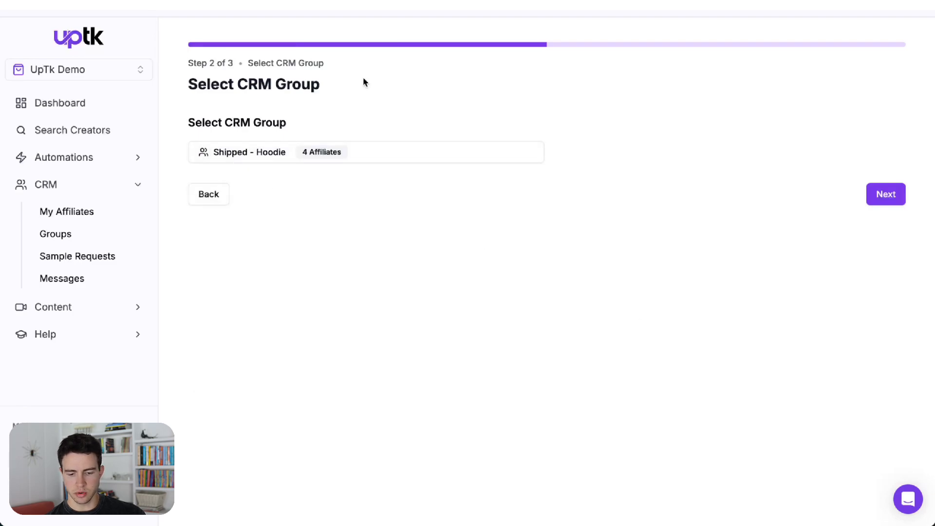
left_click(886, 194)
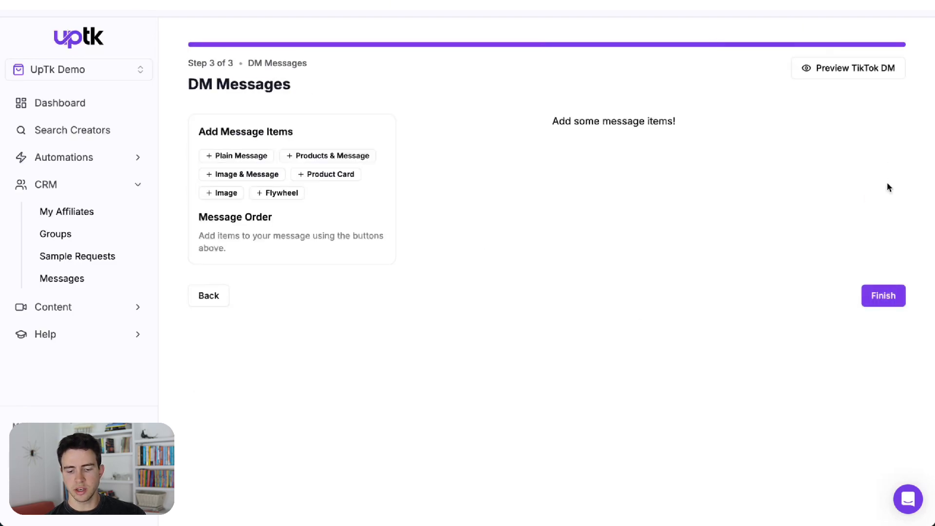
Step: Add a plain message item and a flywheel item, choosing the Hoodie Brief flywheel
left_click(221, 161)
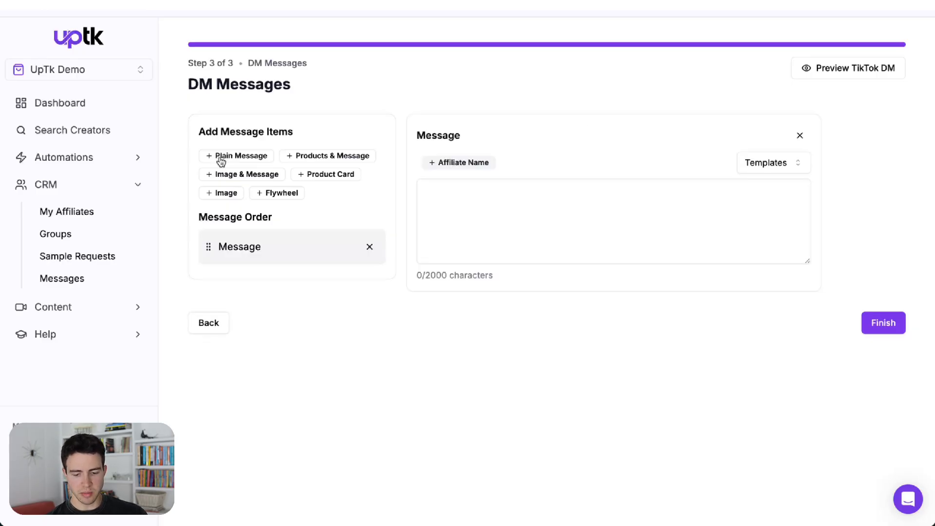
left_click(294, 194)
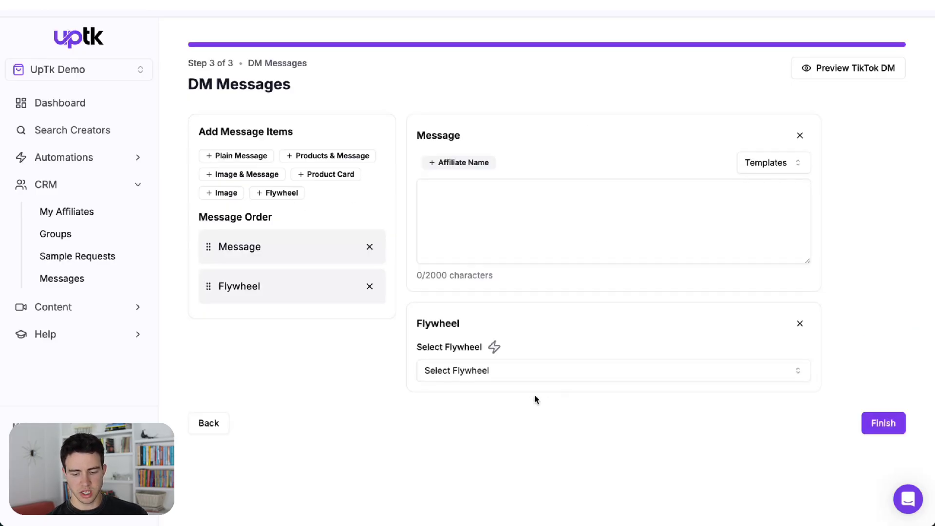
left_click(515, 369)
left_click(505, 395)
Step: Write the message "Hey your sample has shipped -" followed by "Check out some top videos below!" on a new paragraph
left_click(499, 200)
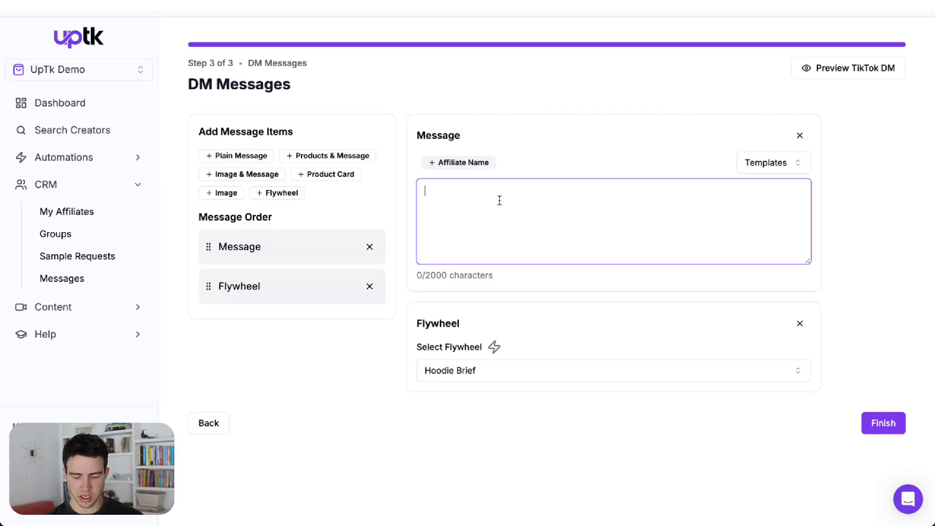
type("Hey yo")
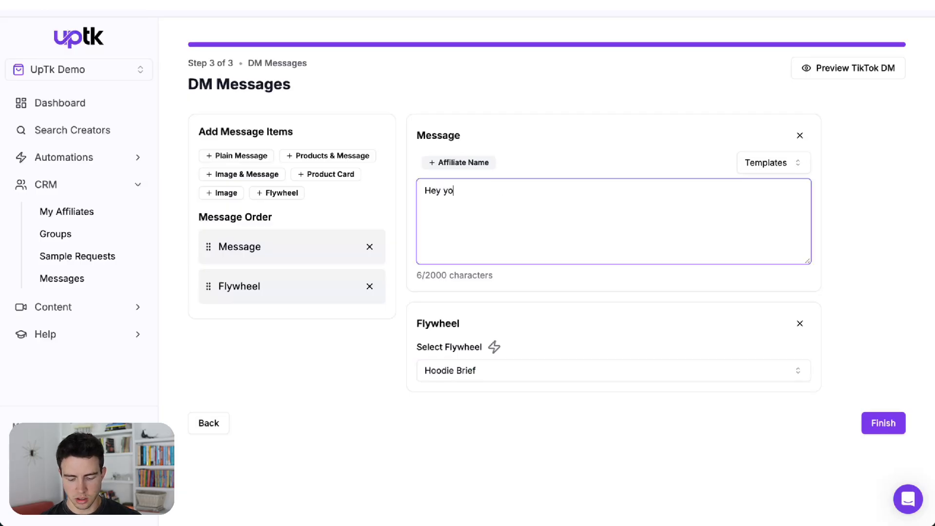
type("ur sample has sh")
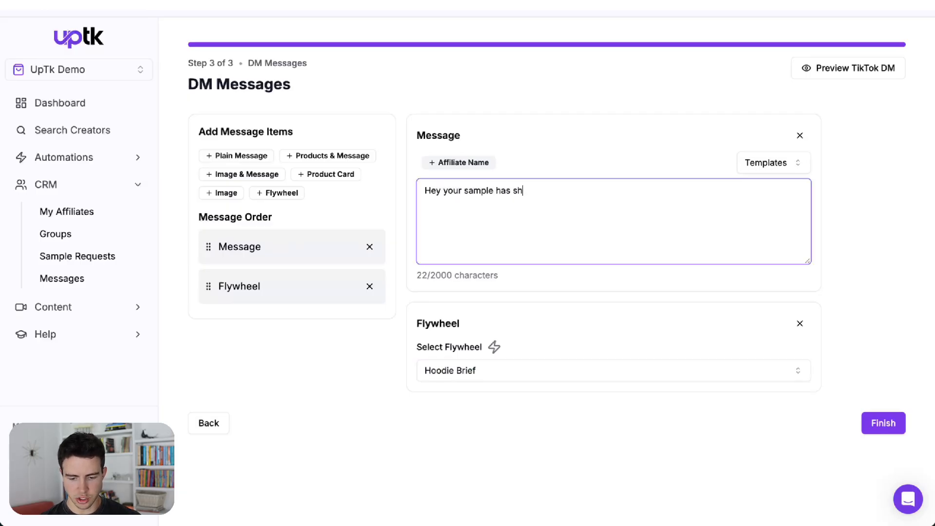
type("ipped")
key("Return")
key("Return")
type("Ch")
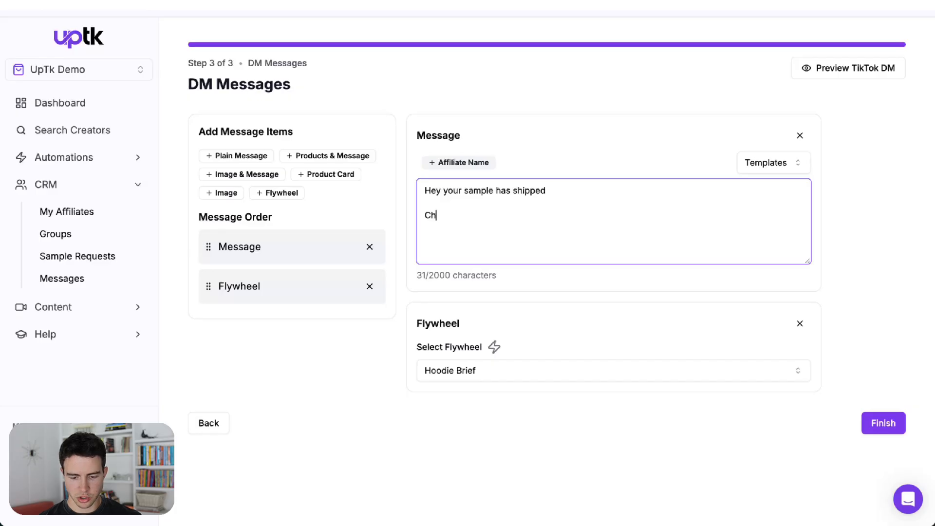
type("eck out some top")
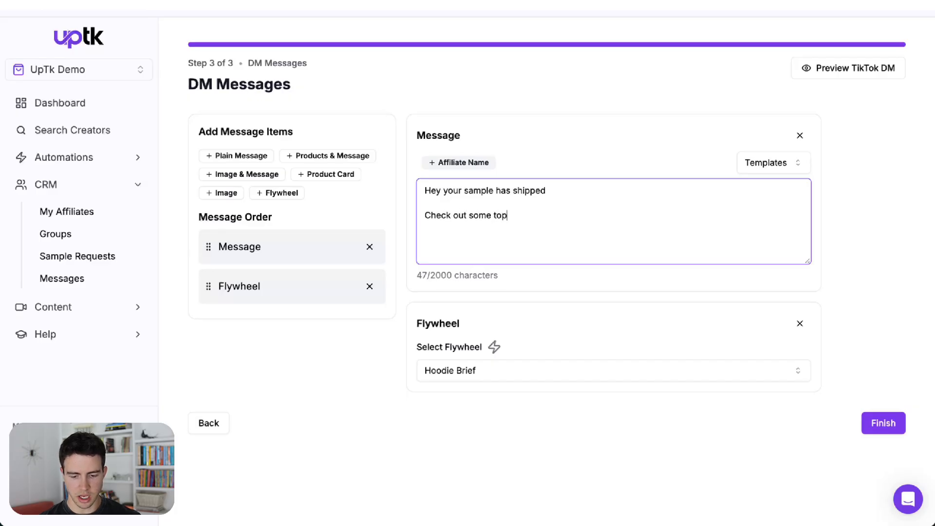
type(" videos below!")
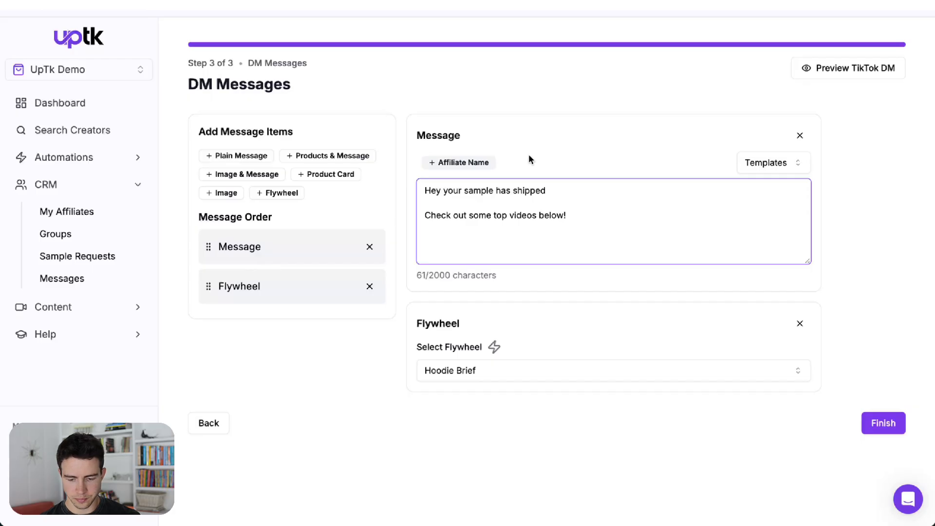
left_click(553, 190)
type("-")
Step: Preview the TikTok DM, close the preview and finish creating the bot
left_click(863, 74)
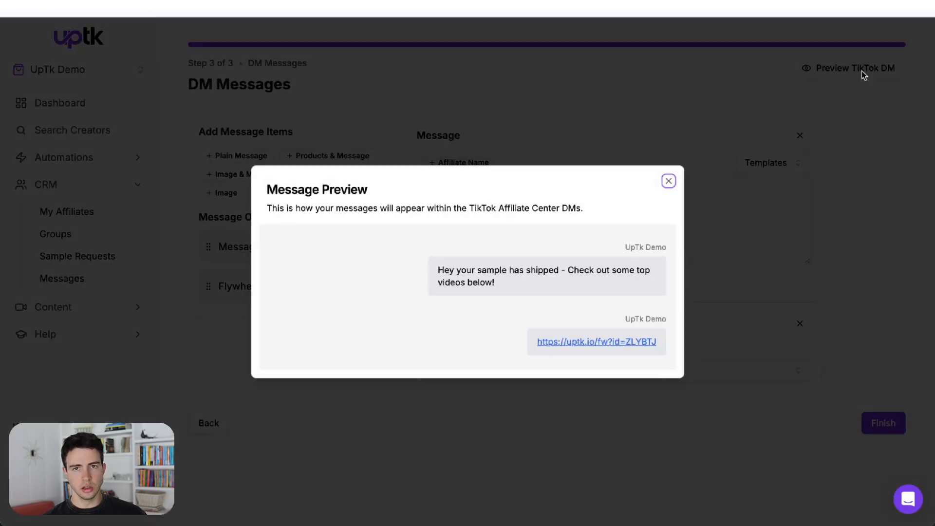
left_click(861, 71)
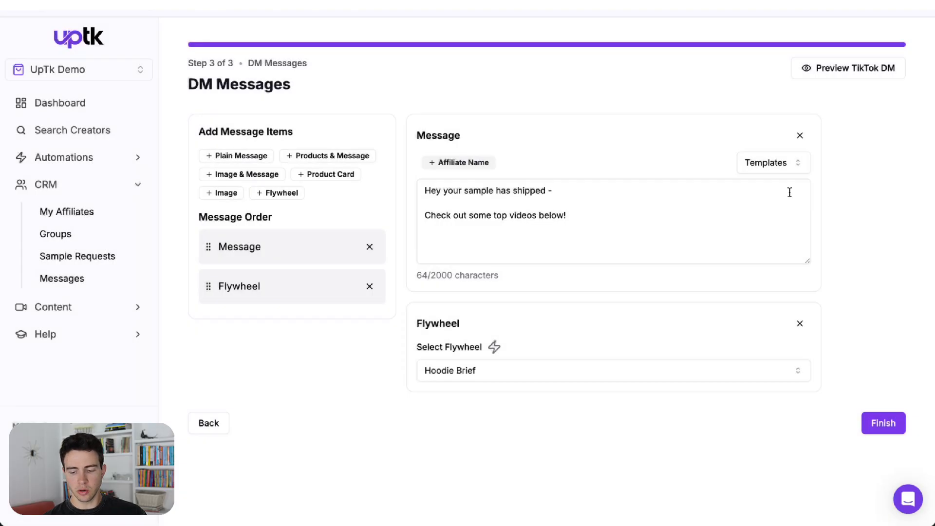
left_click(892, 430)
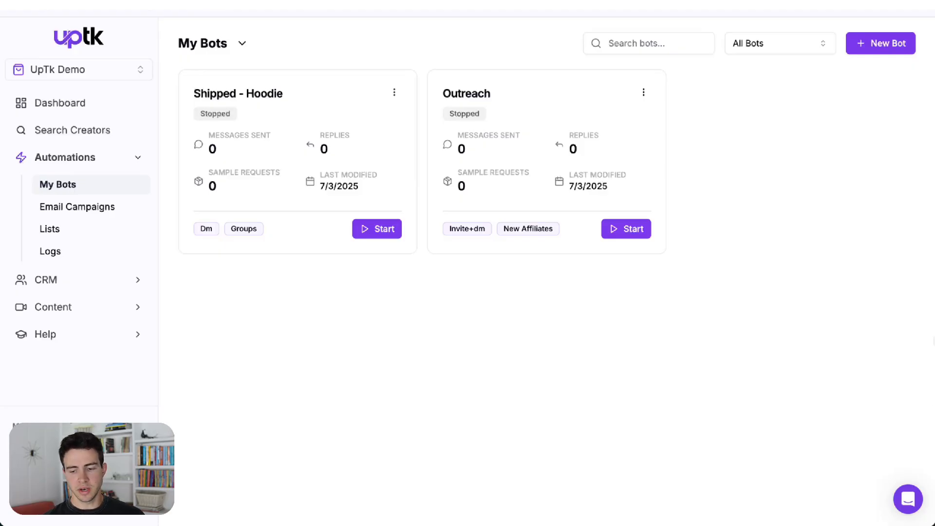
Step: Start a new bot of type AI Auto Replies titled "AI" and continue
left_click(866, 43)
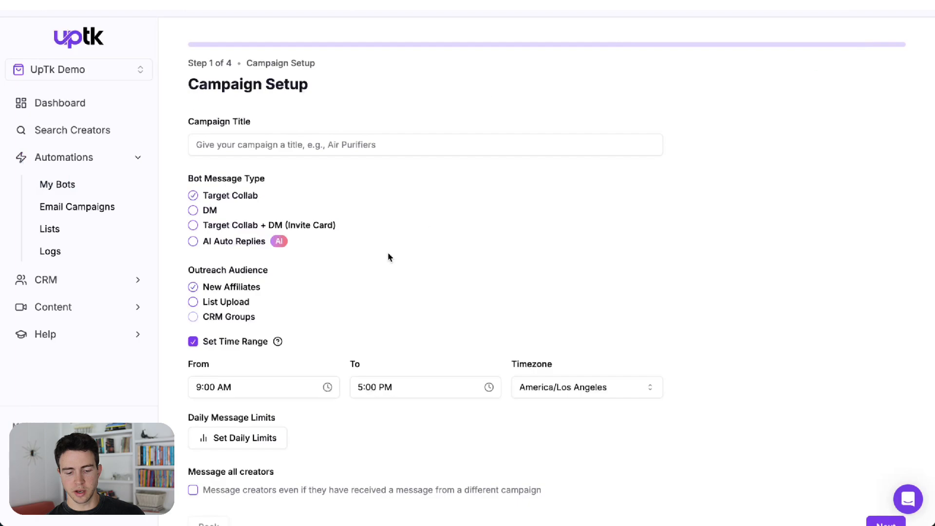
left_click(196, 243)
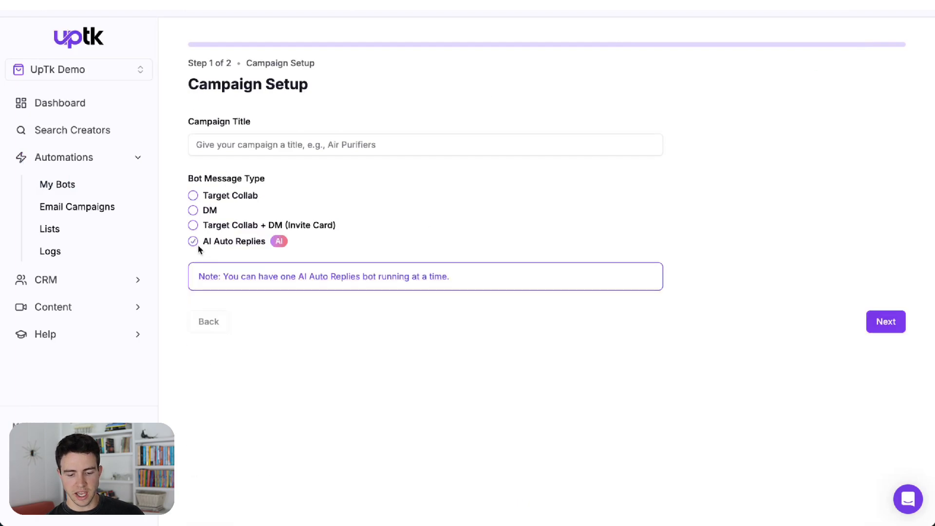
left_click(267, 139)
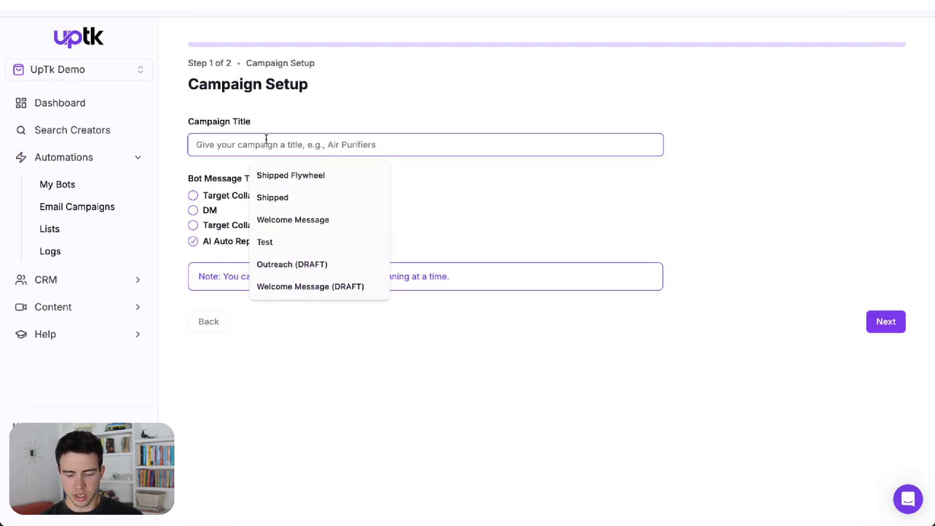
type("AI")
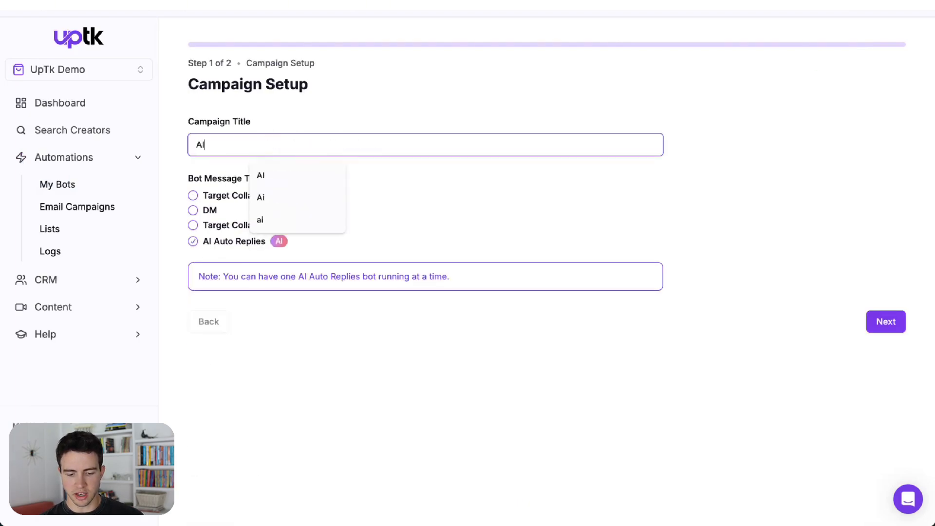
left_click(882, 331)
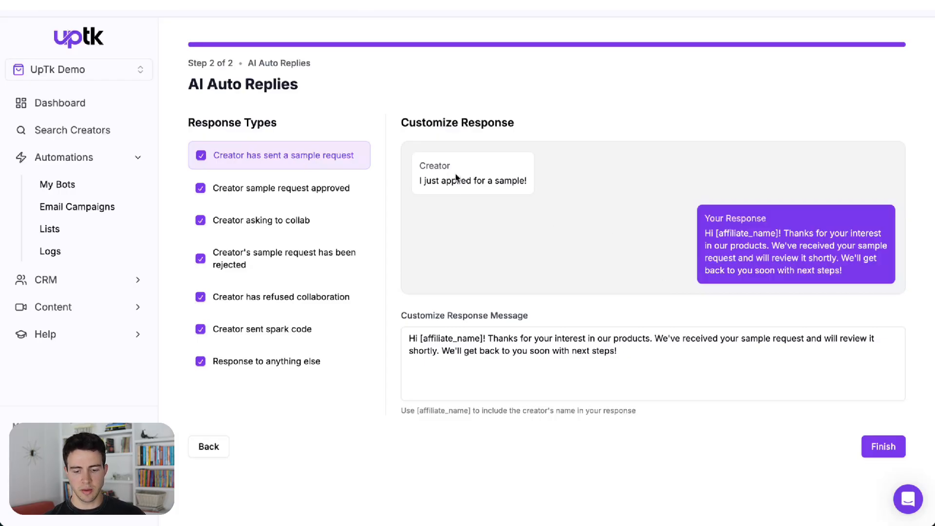
Step: Review the default AI auto-reply responses for the different creator situations and finish creating the bot
left_click_drag(419, 181, 531, 190)
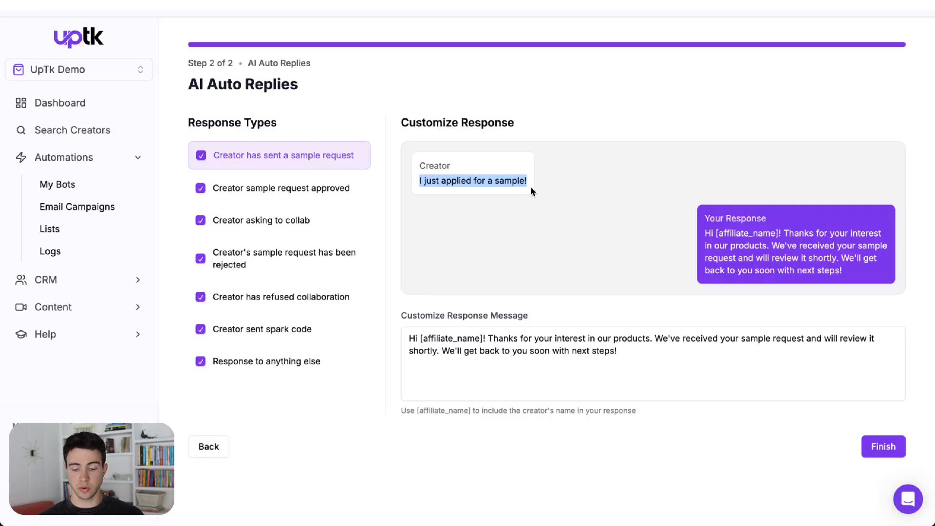
left_click_drag(662, 353, 402, 324)
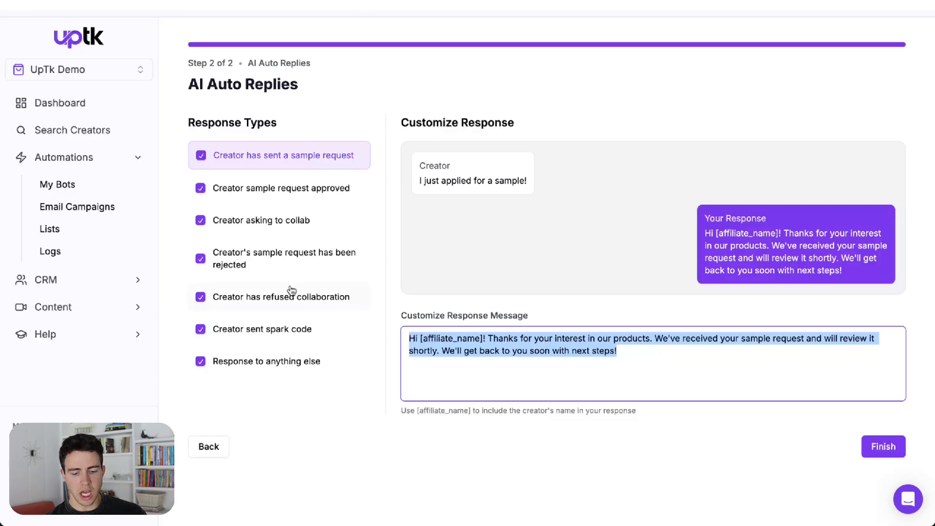
left_click(265, 276)
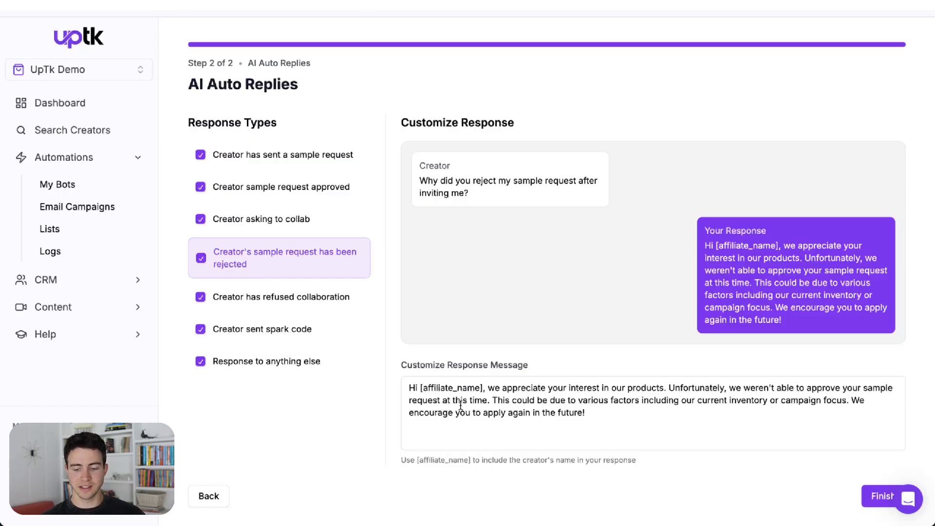
left_click(280, 298)
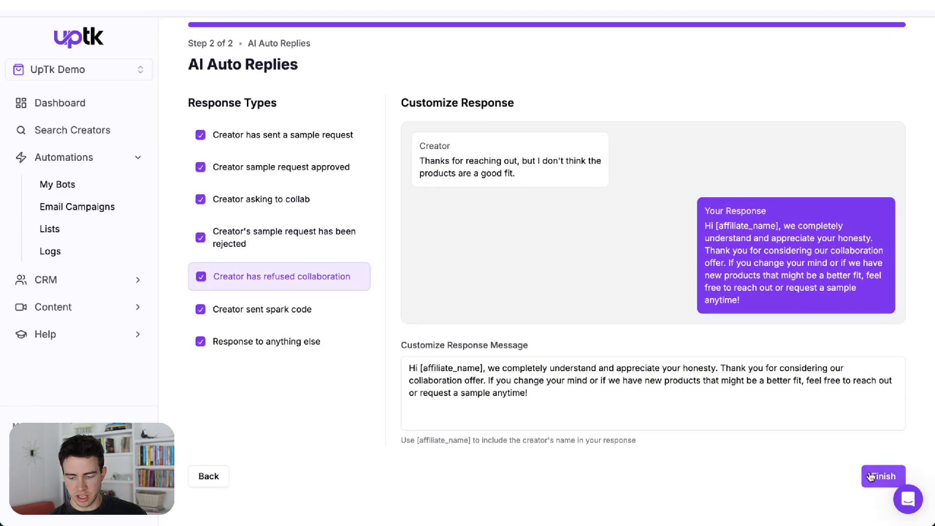
left_click(878, 496)
left_click(376, 236)
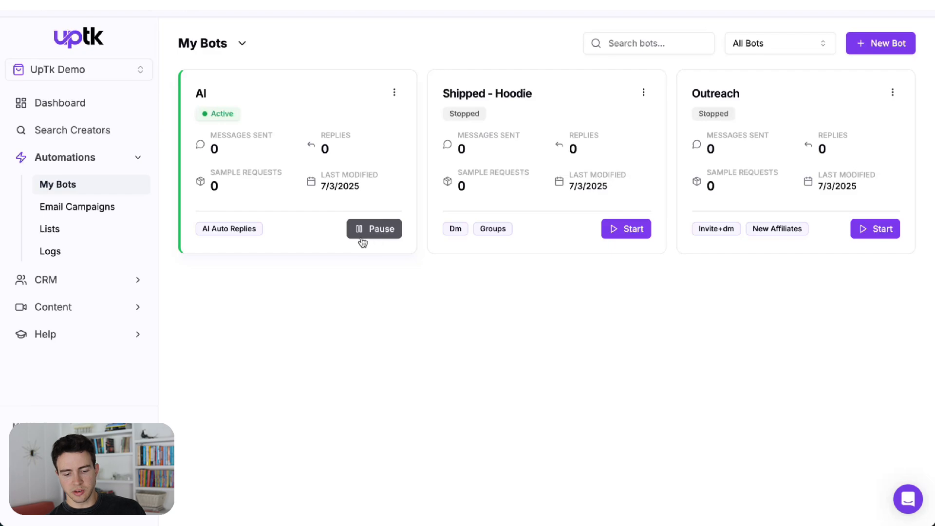
Step: Open My Affiliates and view the stats and videos of the top affiliate by GMV
left_click(59, 283)
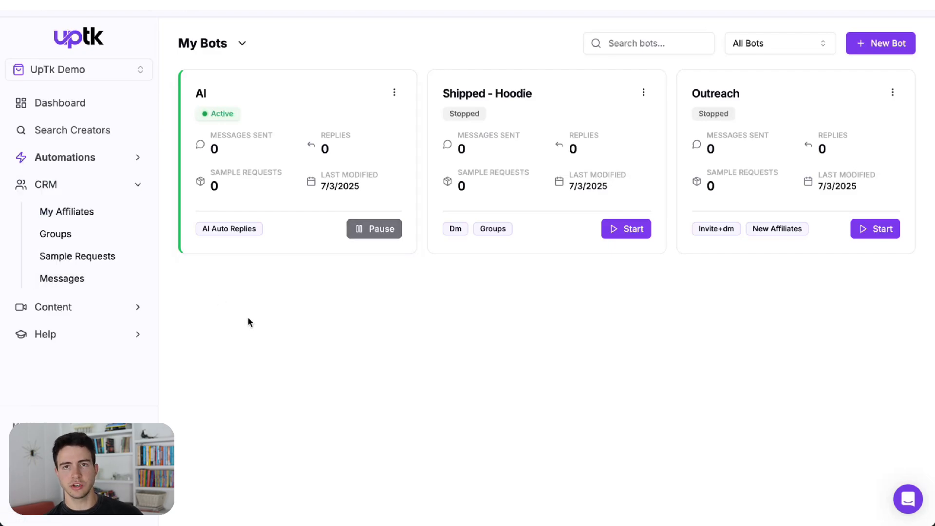
left_click(67, 211)
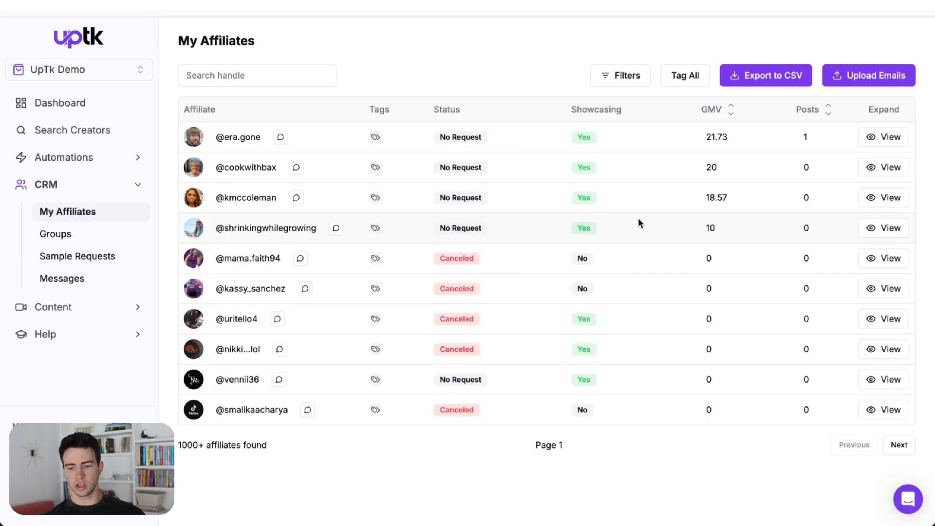
left_click(872, 135)
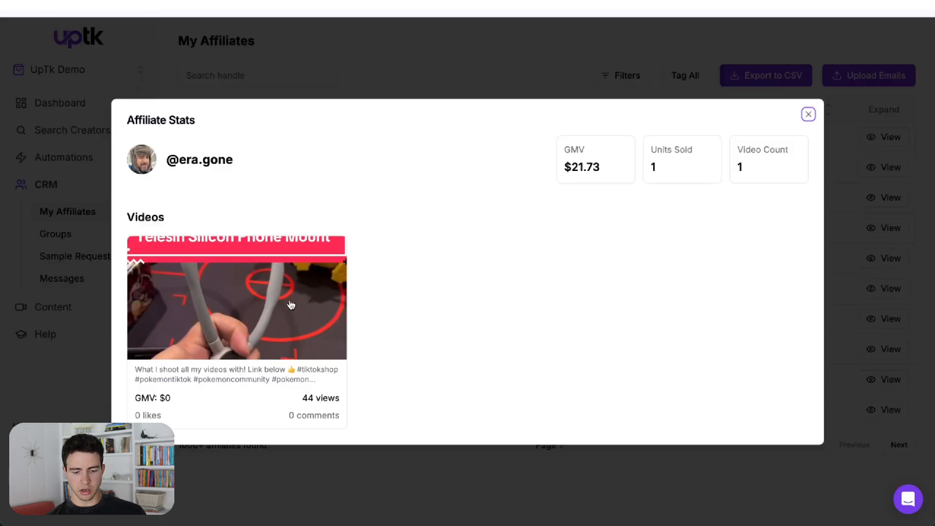
left_click_drag(564, 167, 609, 179)
left_click(565, 256)
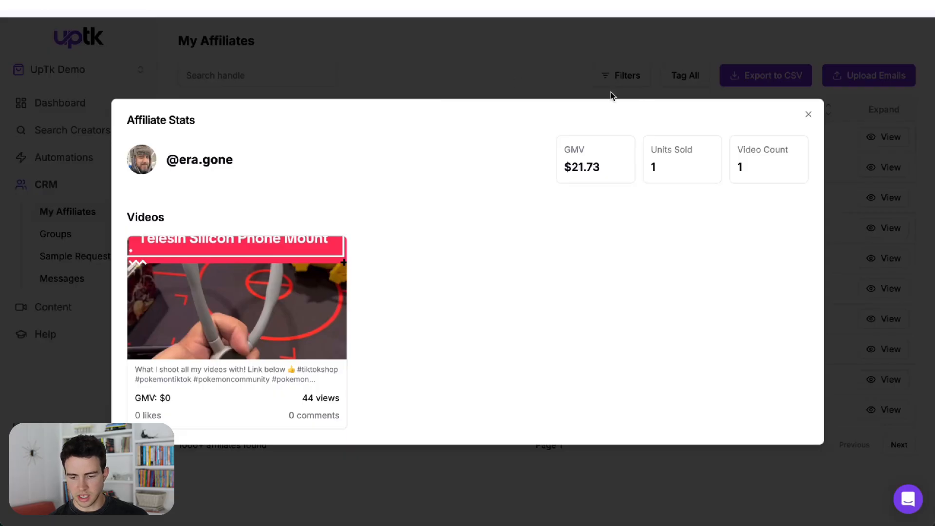
left_click(610, 72)
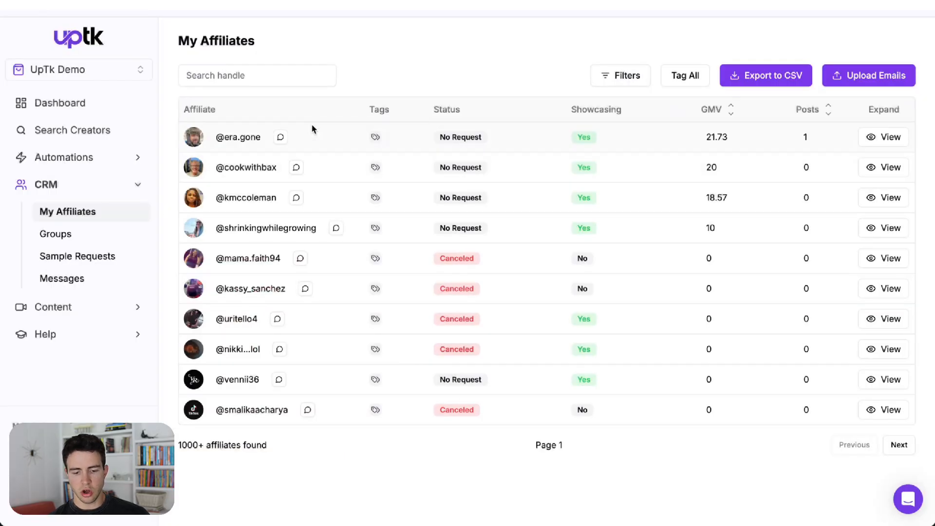
Step: Open the message thread with the top-listed affiliate
left_click(282, 138)
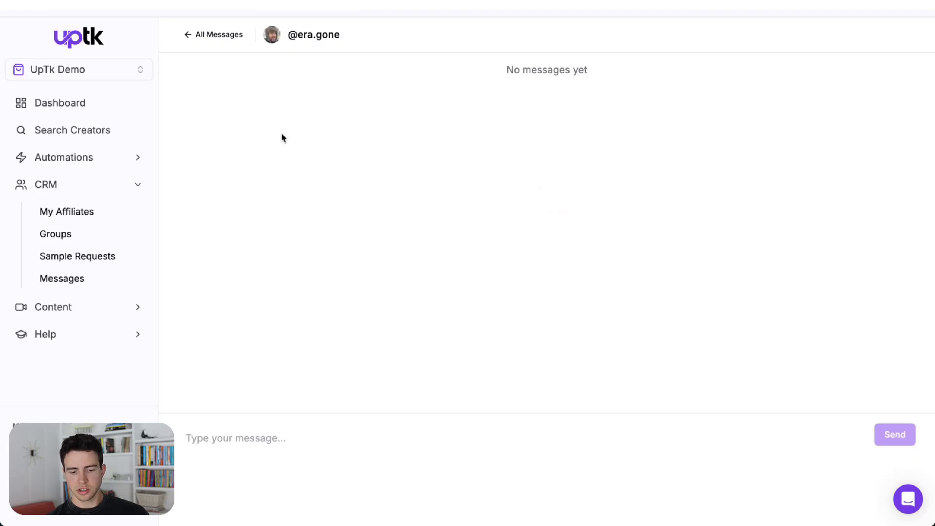
Step: Browse the message inbox and the All Messages list of creator conversations
left_click(223, 452)
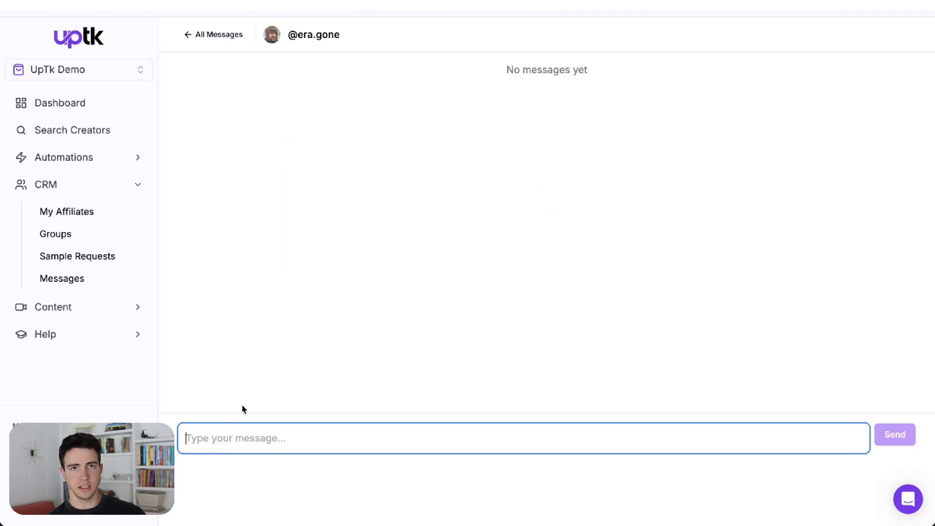
left_click(220, 45)
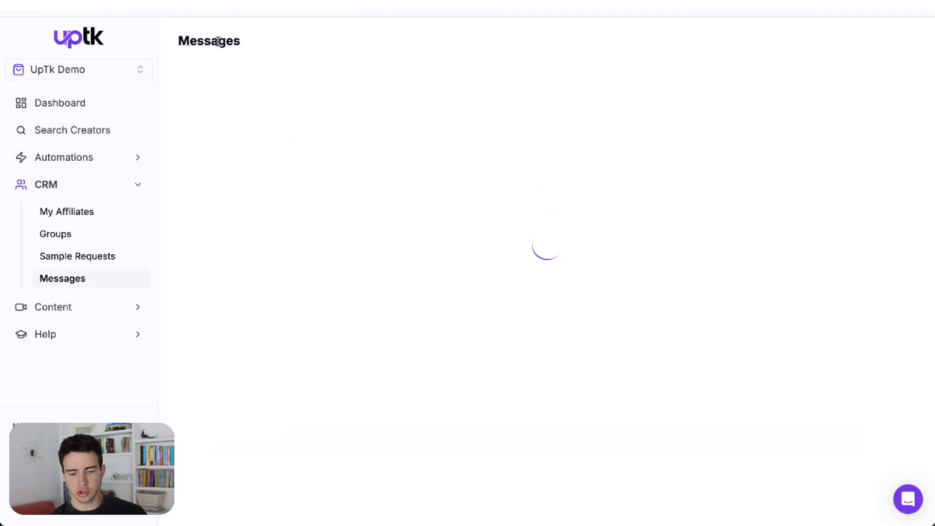
left_click(893, 45)
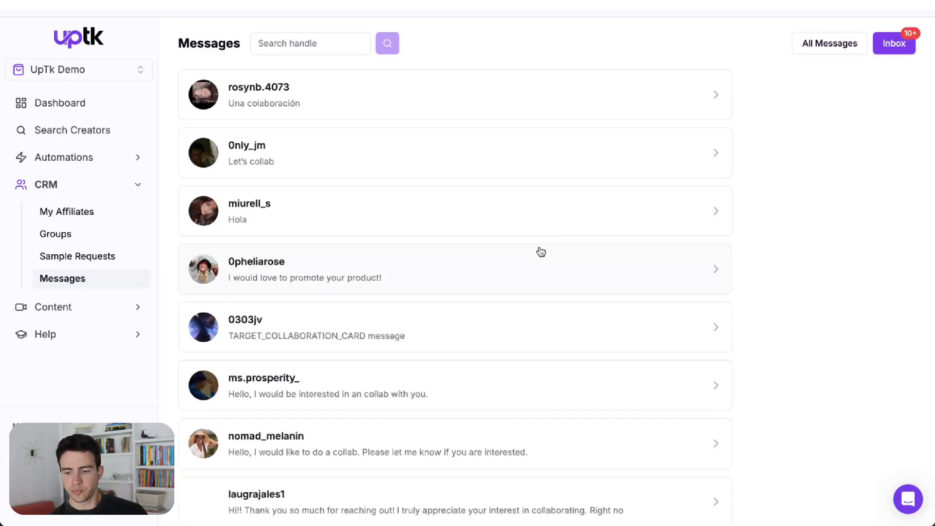
scroll(627, 180, "down", 5)
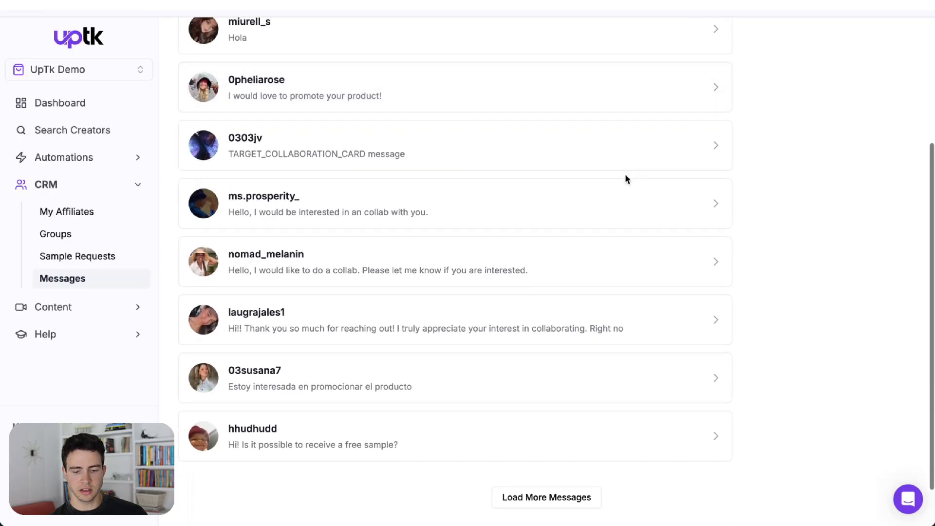
scroll(627, 181, "up", 5)
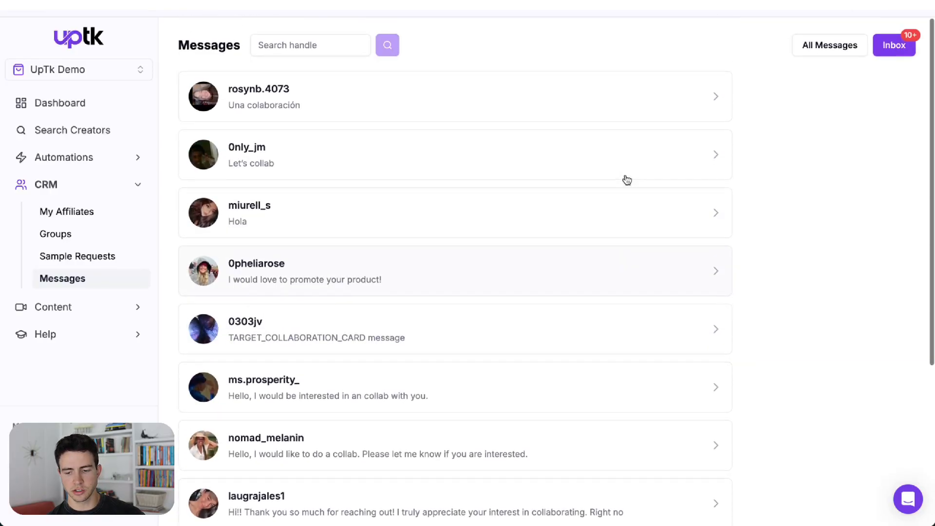
left_click(592, 88)
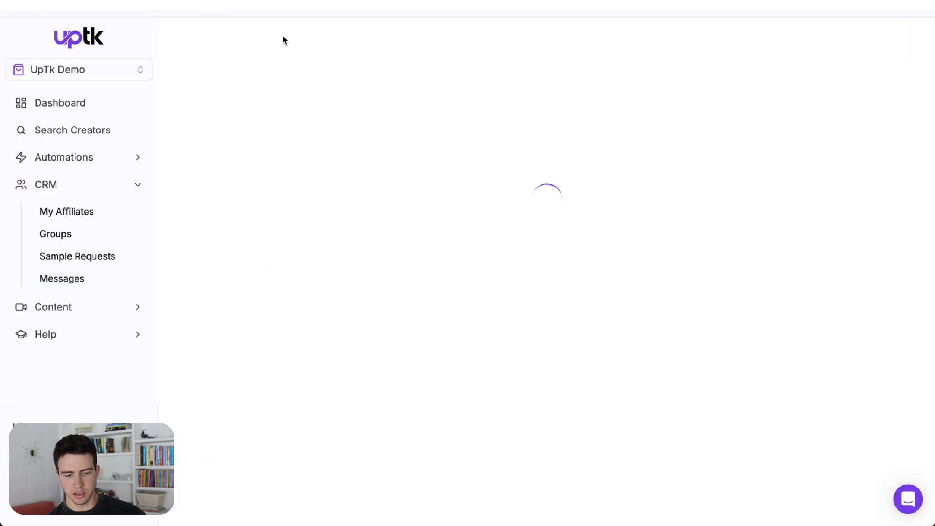
left_click(205, 41)
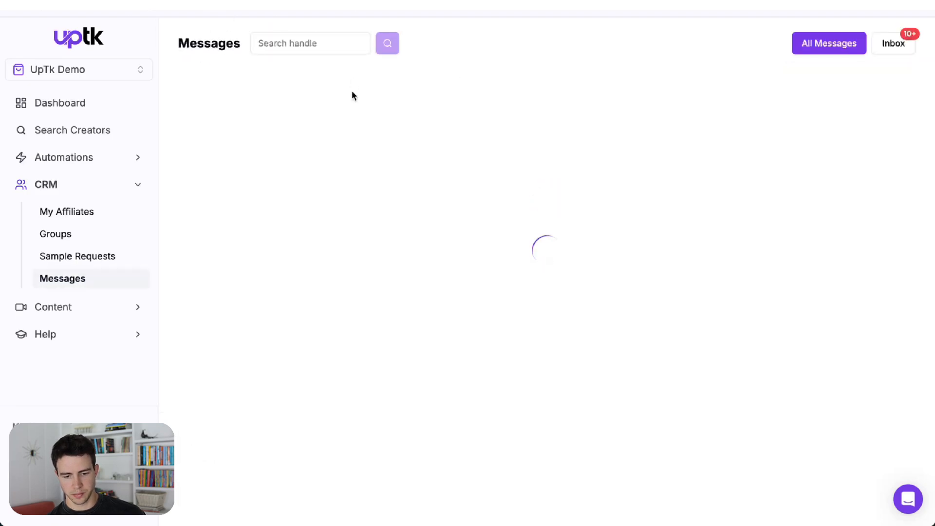
left_click(306, 148)
left_click(196, 37)
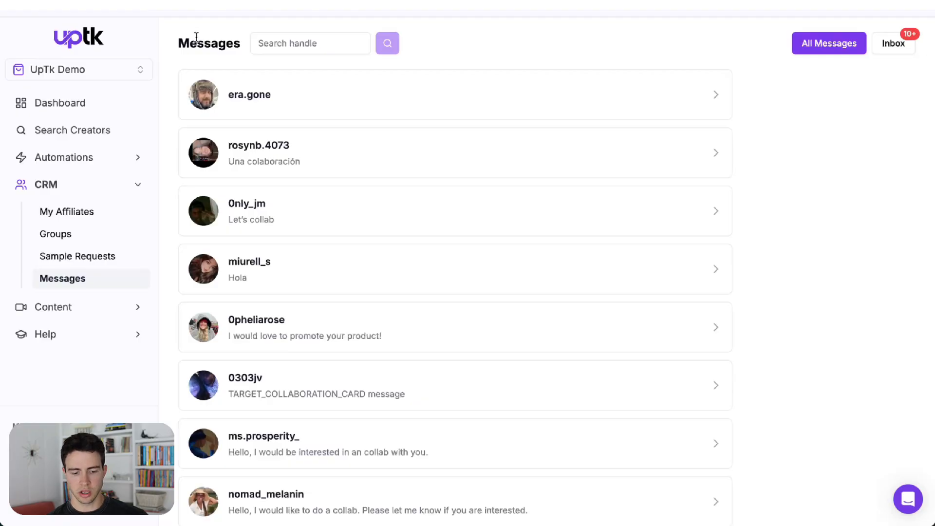
Step: Open Sample Requests and filter the requests by the To Review status
left_click(91, 254)
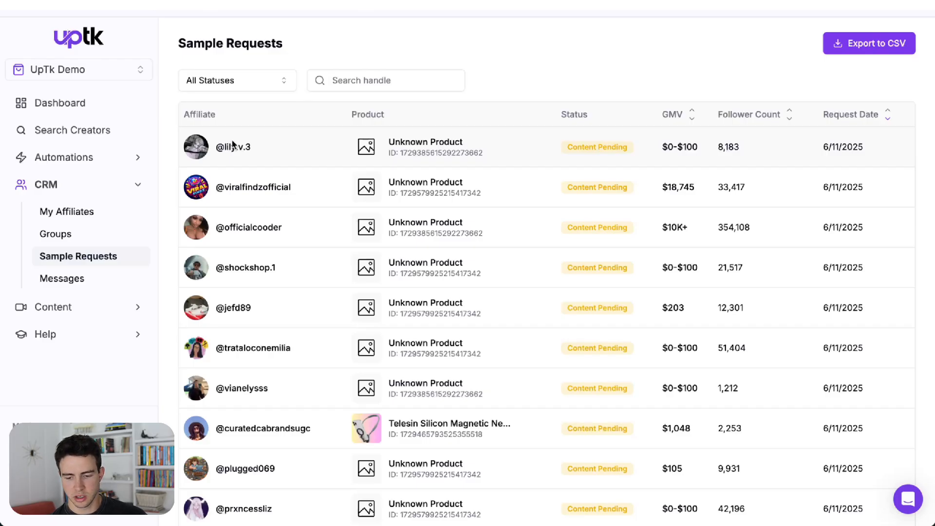
left_click(254, 84)
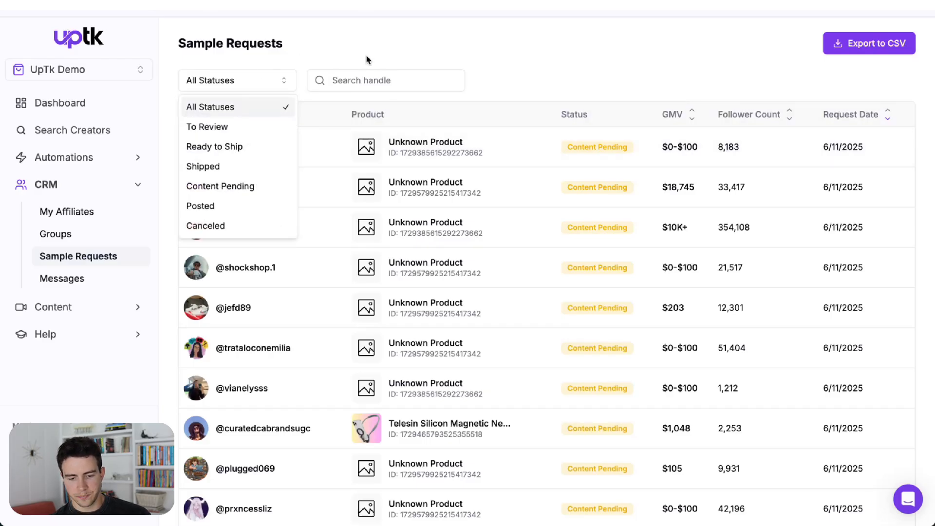
left_click(237, 128)
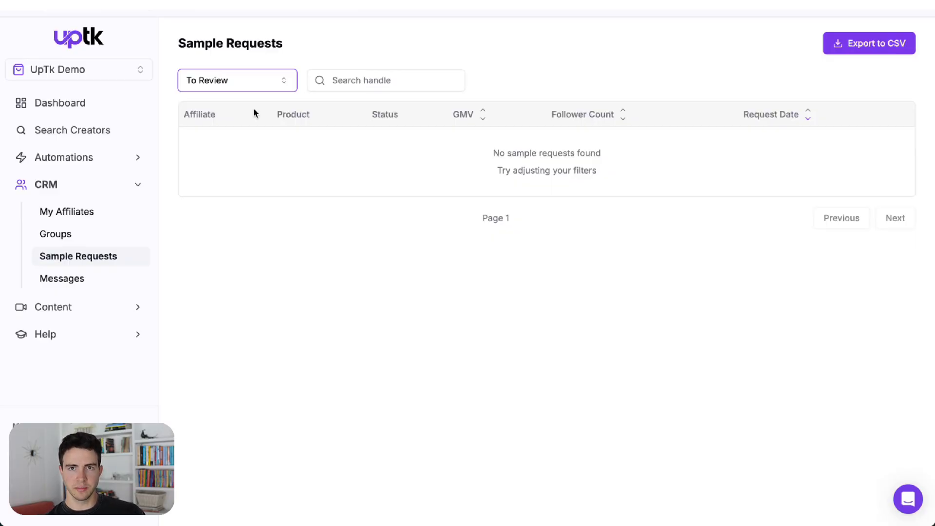
Step: Open Social Listening and open the Comfrt brand's creators page
left_click(74, 314)
left_click(75, 308)
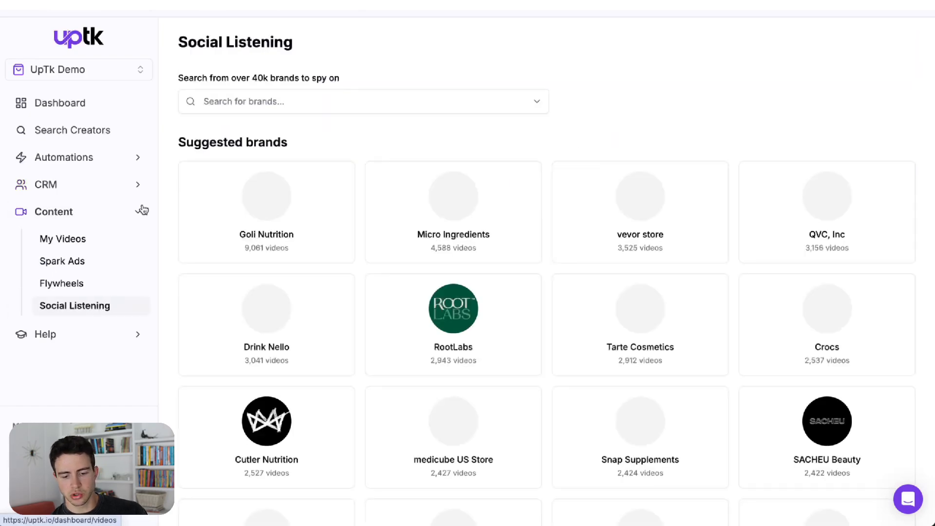
scroll(356, 149, "down", 1)
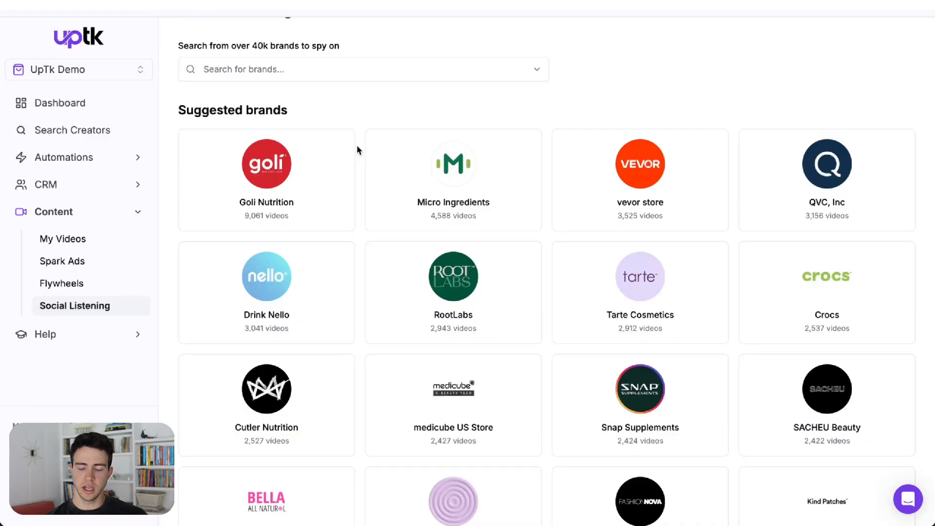
scroll(356, 144, "down", 5)
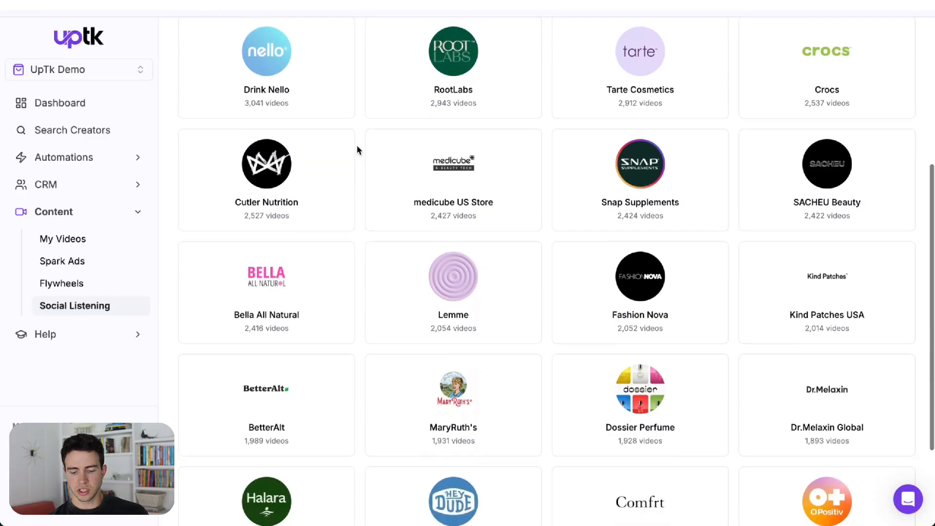
left_click(634, 500)
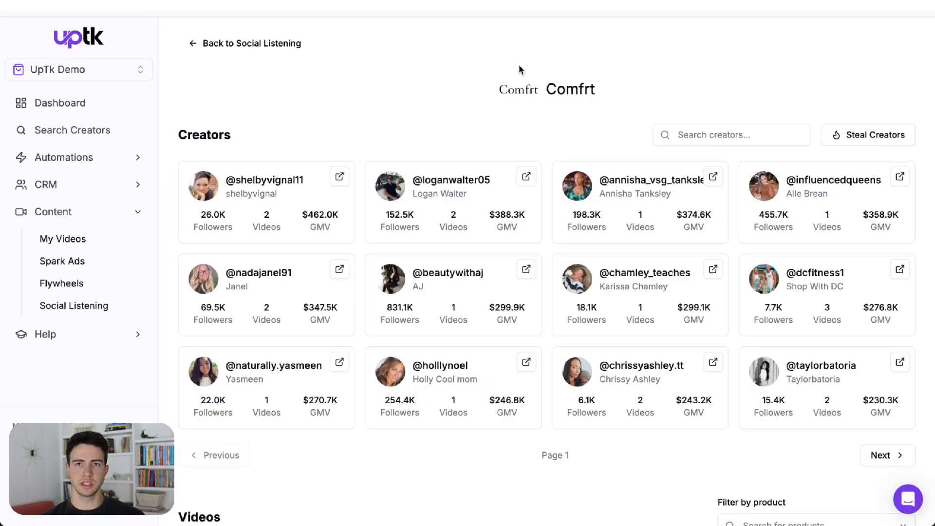
Step: Steal Comfrt's creators into a new list named "Comfrt Creators" with a minimum GMV of 50
left_click(852, 138)
type("Comfrt Creators")
left_click(387, 295)
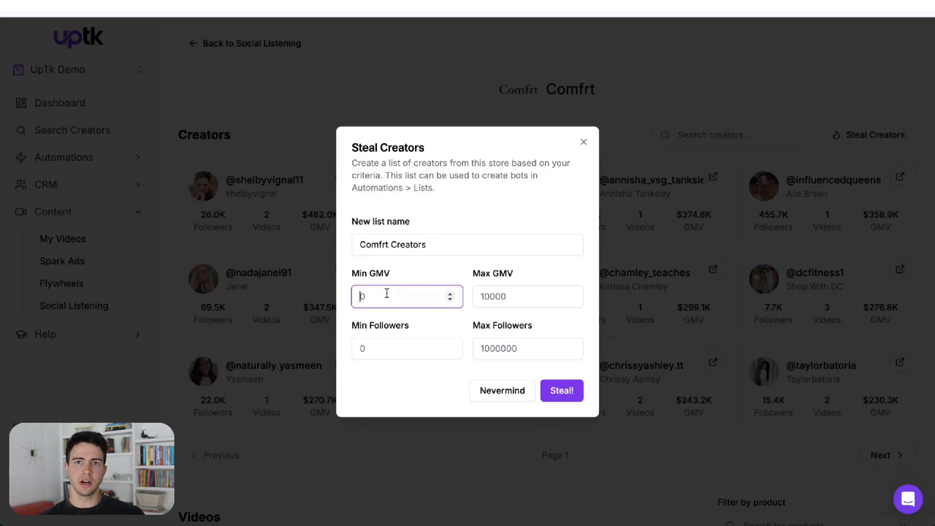
type("50")
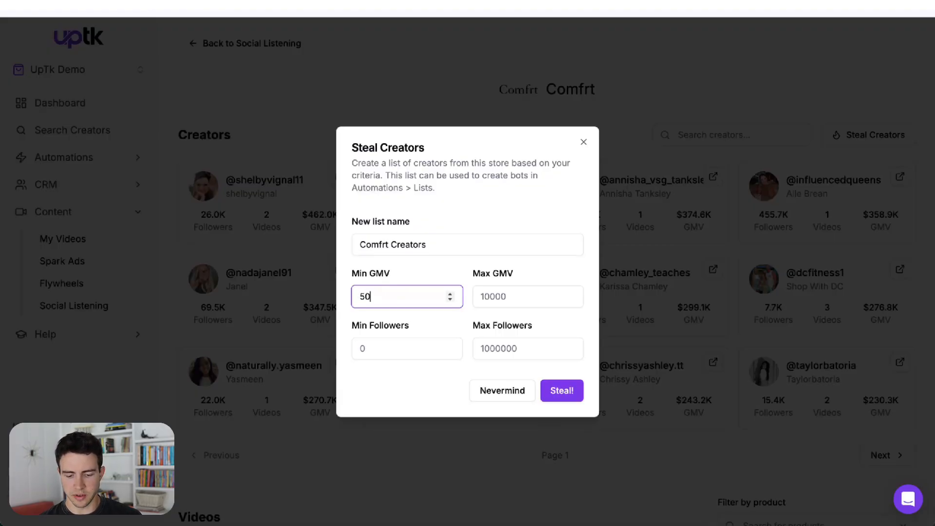
left_click(562, 393)
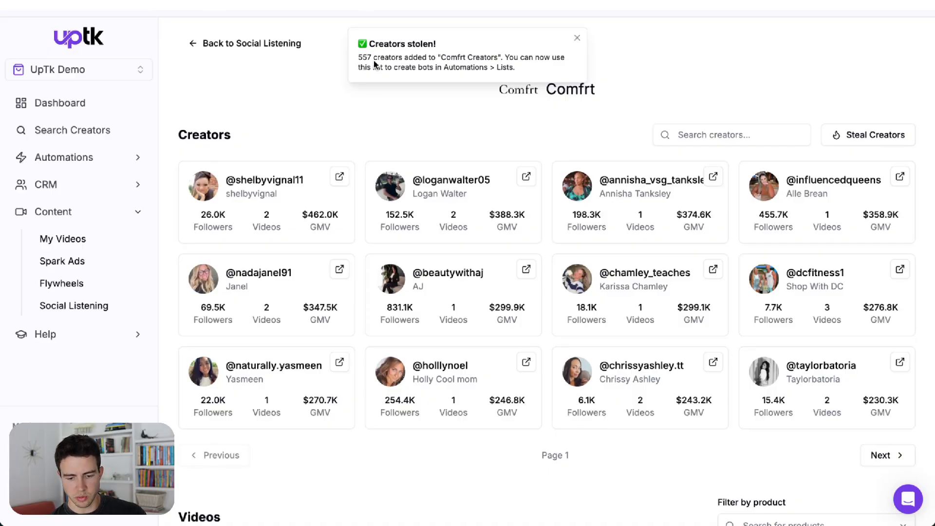
Step: Start a new bot titled "Comfrt Poaching" with Target Collab messages to a List Upload audience and continue
left_click(62, 156)
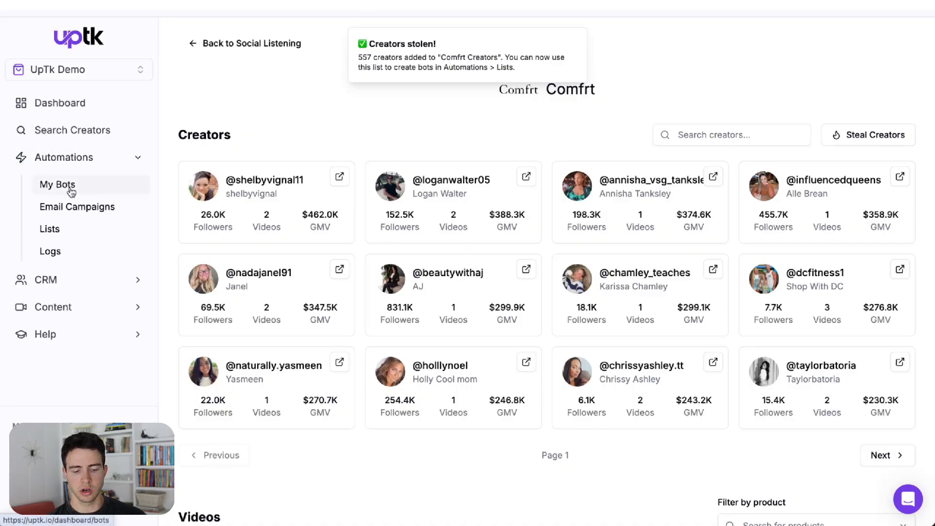
left_click(71, 187)
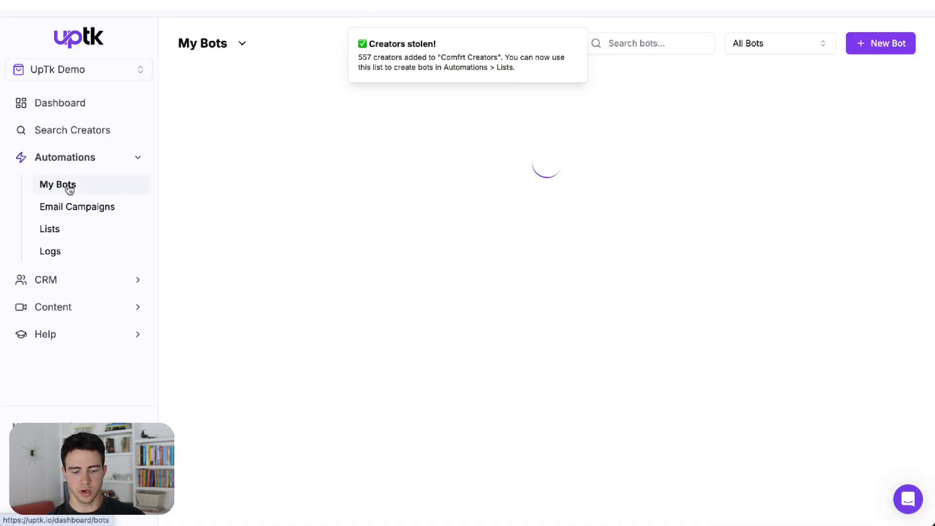
left_click(874, 48)
left_click(355, 138)
type("Comfrt Poaching")
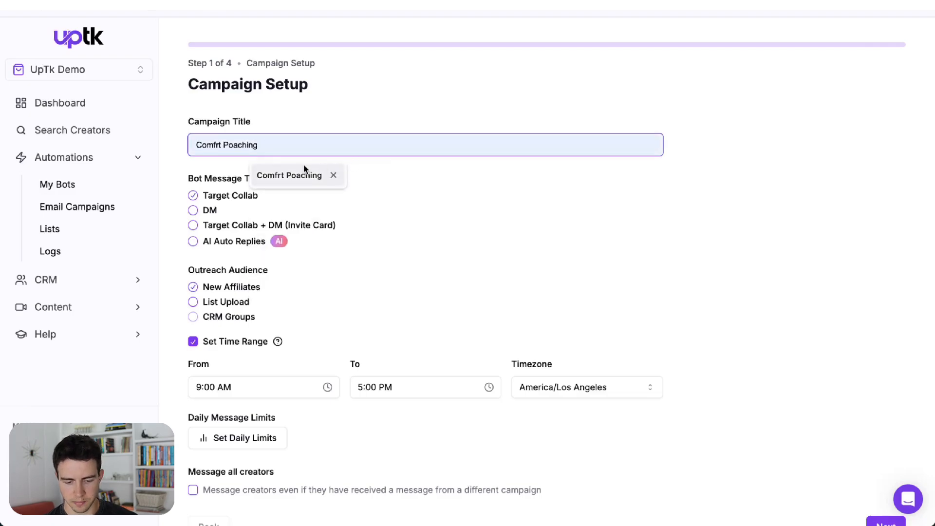
left_click(302, 174)
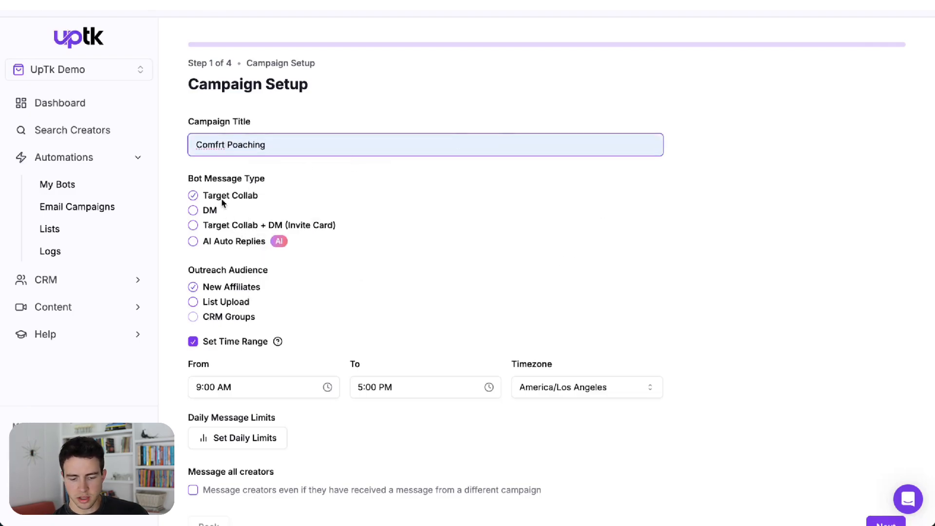
left_click(215, 304)
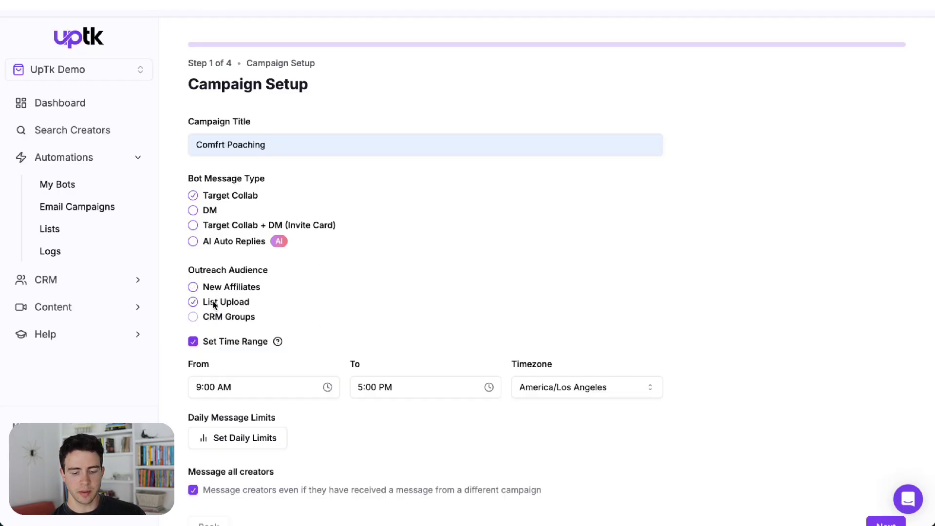
scroll(744, 379, "down", 3)
left_click(873, 432)
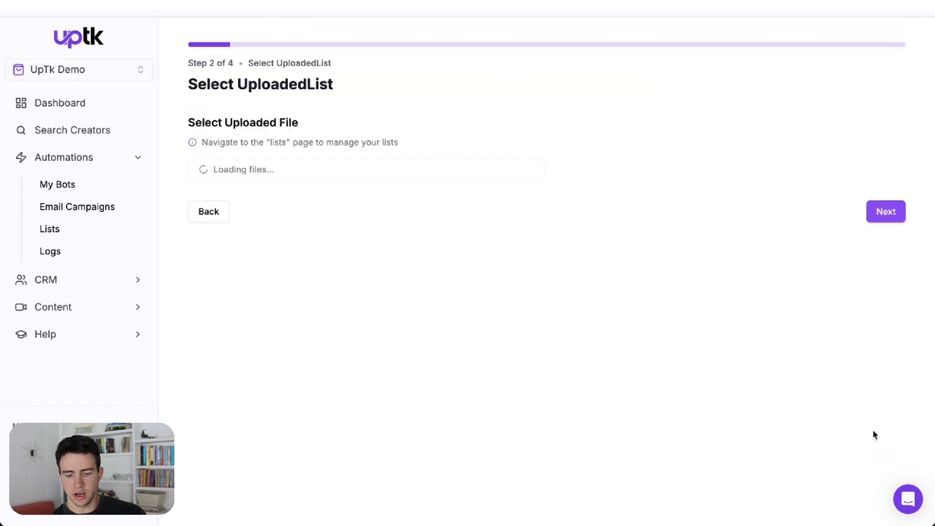
Step: Select the Comfrt Creators list as the uploaded file and continue
left_click(234, 169)
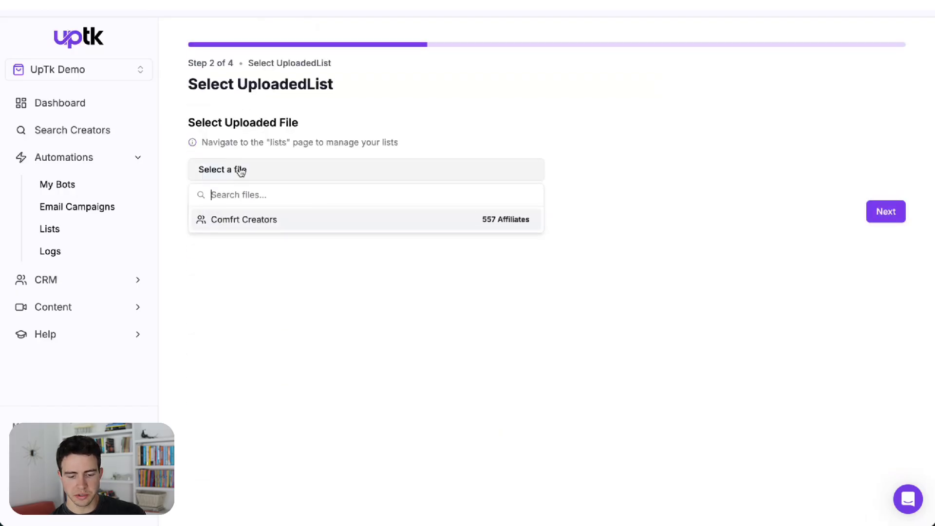
left_click(316, 221)
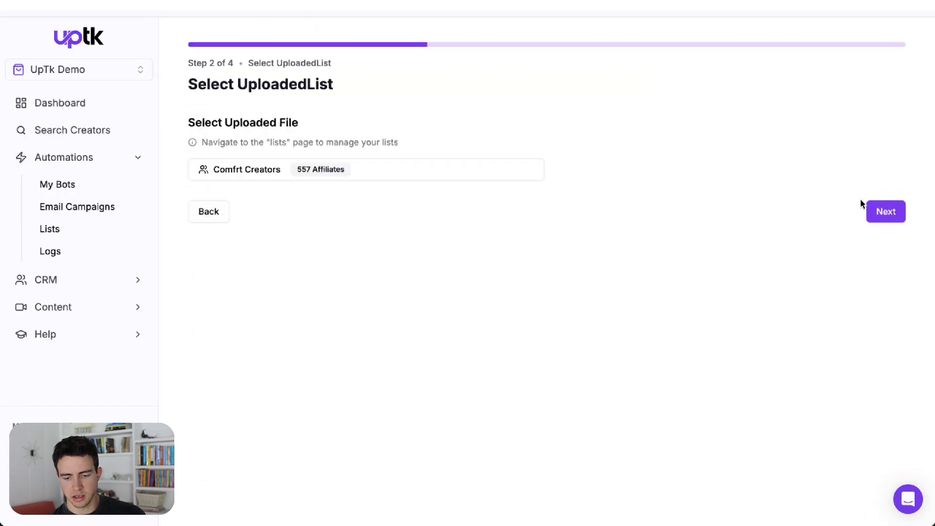
left_click(871, 211)
Step: Add the Telesin Silicon Magnetic Neck Phone Mount product to the invite with 20 entered, and continue to invite details
left_click(364, 147)
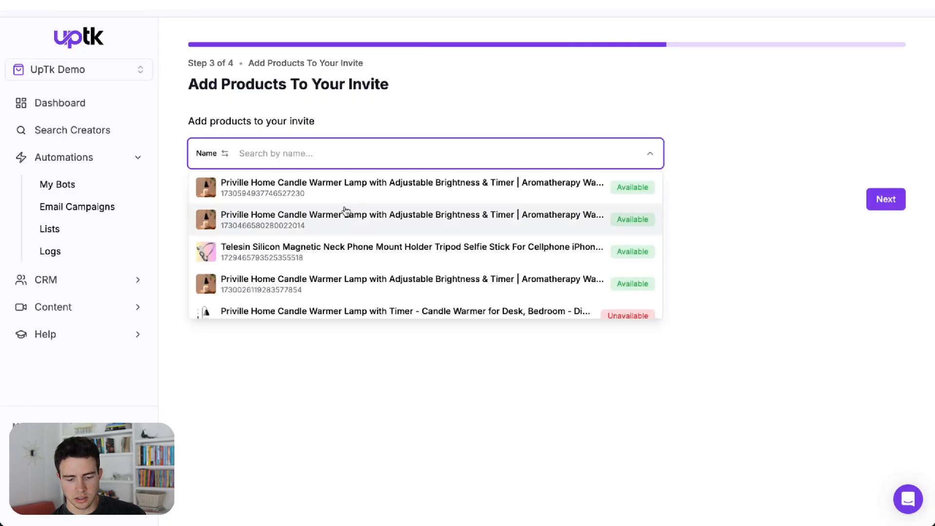
left_click(334, 246)
left_click(586, 200)
type("20")
left_click(888, 273)
left_click(364, 230)
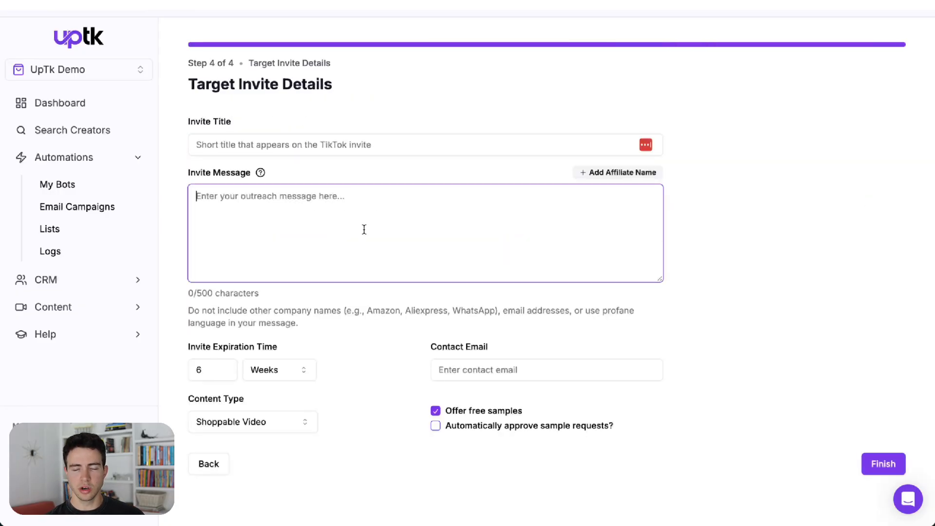